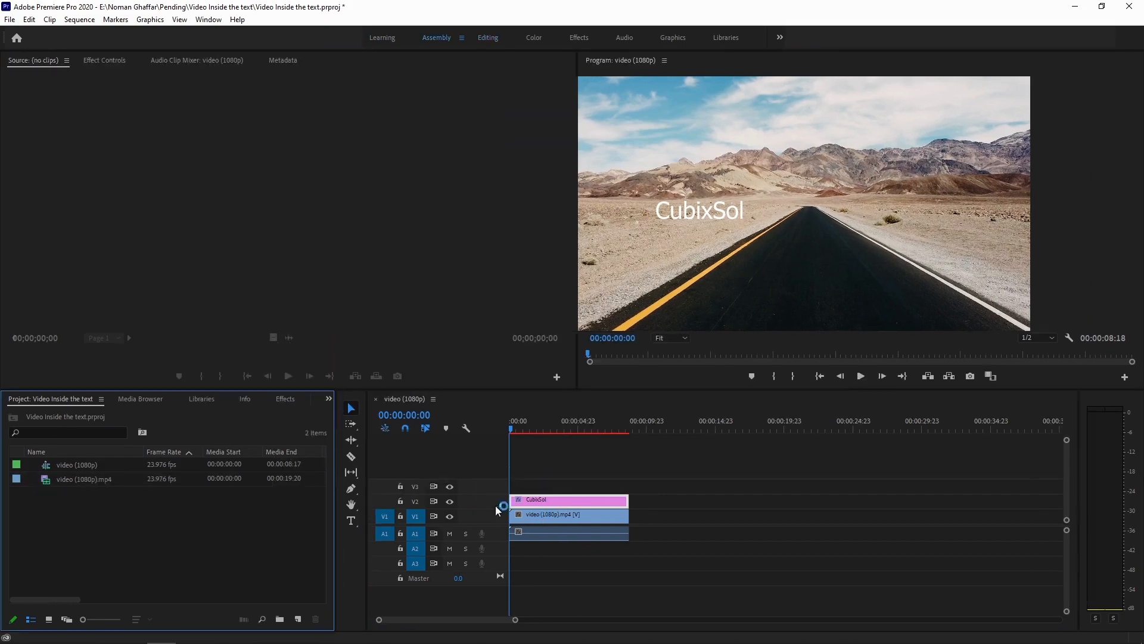
Step: Switch to the Editing workspace and expand the CubixSol title's Vector Motion and Text properties in Effect Controls
{"action": "left_click", "coordinate": [488, 37]}
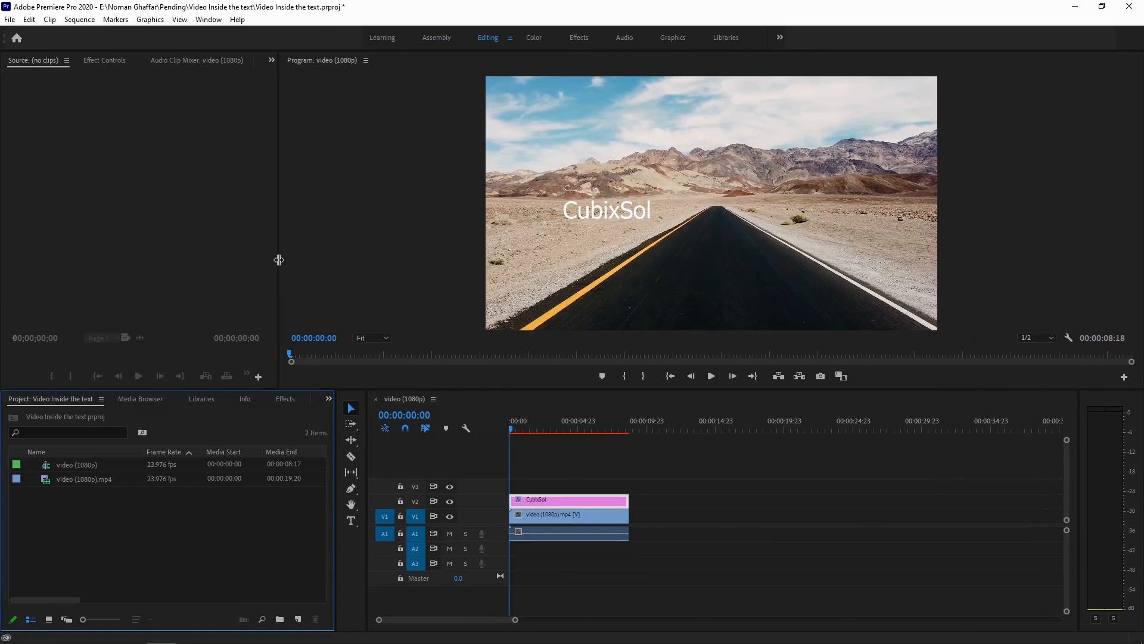
{"action": "left_click_drag", "start_coordinate": [279, 260], "coordinate": [330, 268]}
{"action": "left_click", "coordinate": [104, 61]}
{"action": "left_click", "coordinate": [603, 514]}
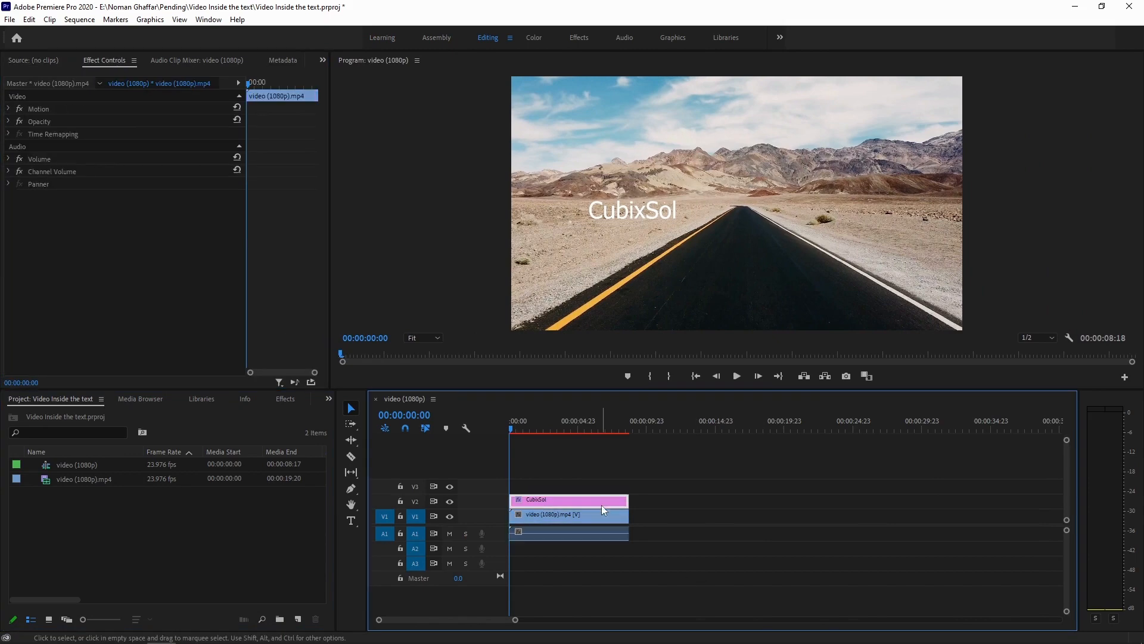
{"action": "left_click", "coordinate": [602, 504]}
{"action": "left_click", "coordinate": [9, 109]}
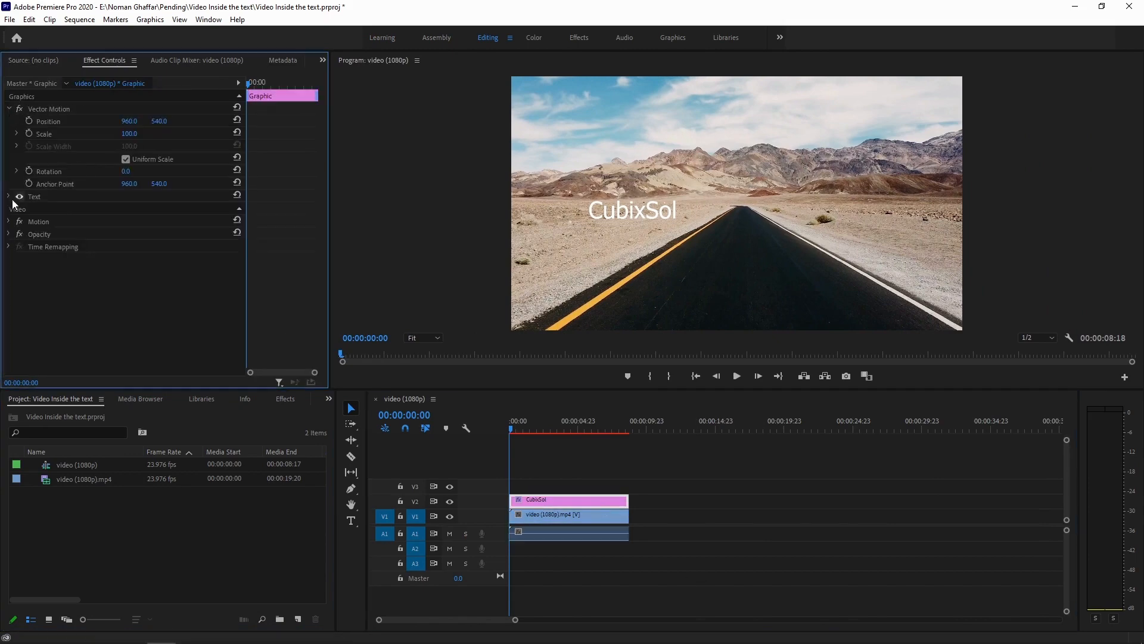
{"action": "left_click", "coordinate": [9, 197]}
Step: Set the font of the CubixSol title to Impact
{"action": "left_click", "coordinate": [619, 217]}
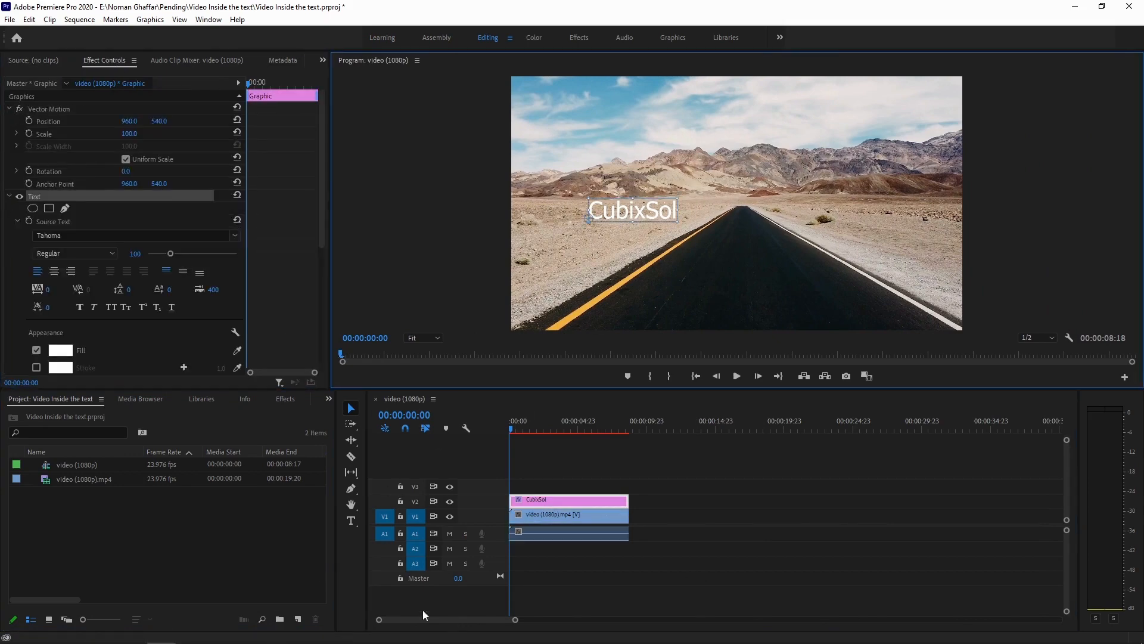
{"action": "left_click", "coordinate": [76, 255]}
{"action": "left_click", "coordinate": [67, 282]}
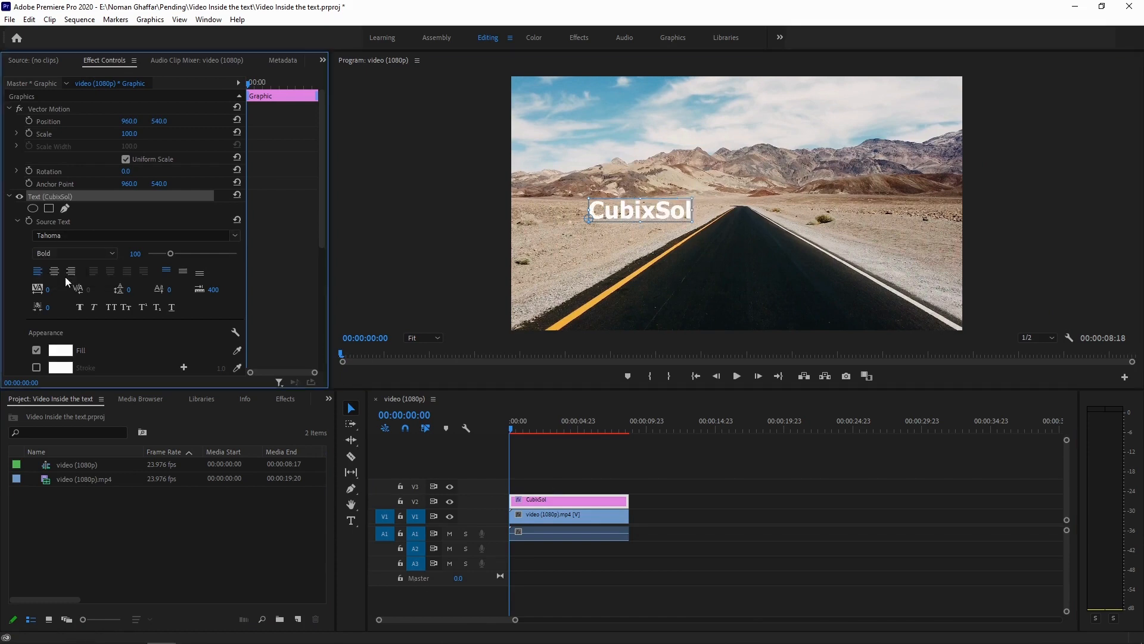
{"action": "left_click", "coordinate": [92, 239]}
{"action": "type", "text": "im"}
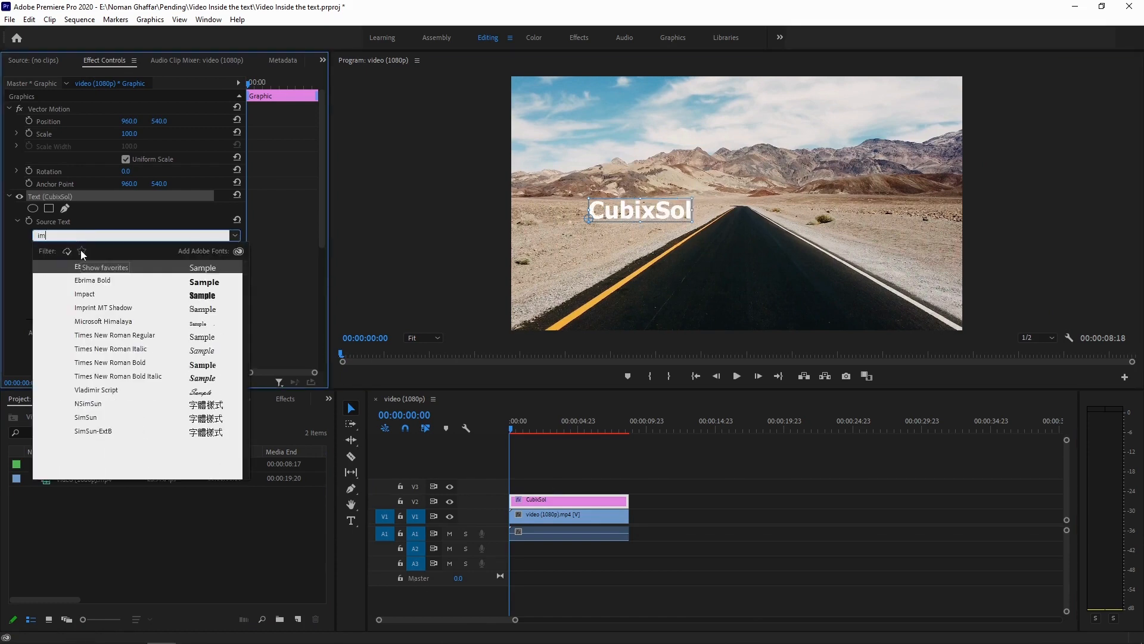
{"action": "left_click", "coordinate": [87, 294]}
Step: Enlarge the CubixSol title in the frame until it spans most of the frame width
{"action": "left_click_drag", "start_coordinate": [674, 223], "coordinate": [837, 294]}
{"action": "left_click_drag", "start_coordinate": [842, 207], "coordinate": [827, 248]}
{"action": "left_click_drag", "start_coordinate": [918, 175], "coordinate": [959, 164]}
{"action": "left_click_drag", "start_coordinate": [917, 220], "coordinate": [898, 226]}
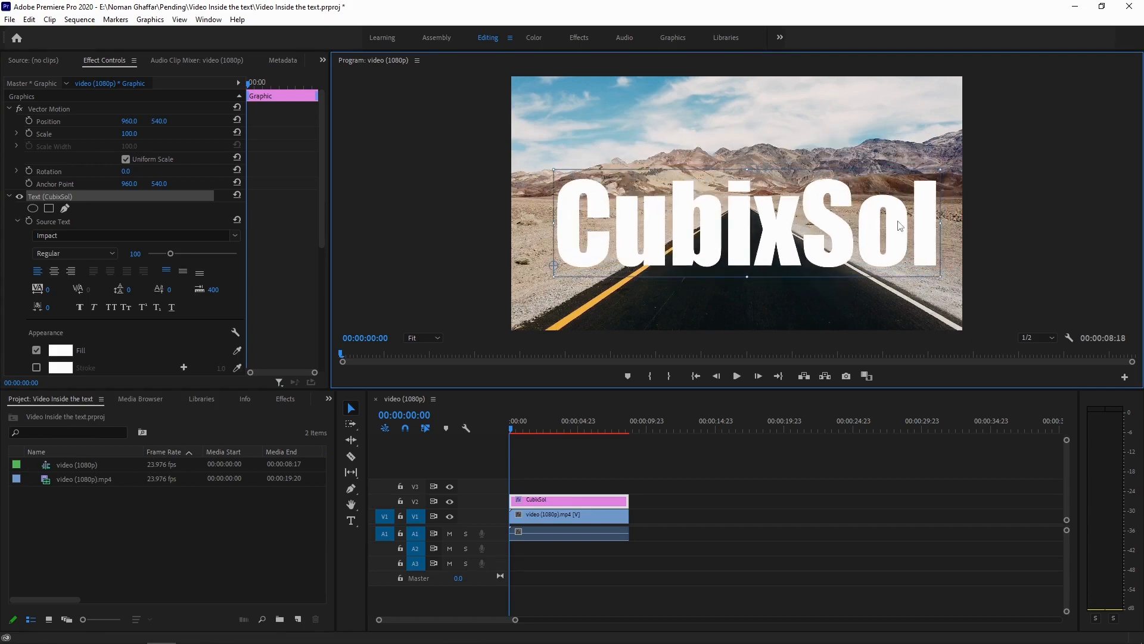
Step: Center the CubixSol title vertically and horizontally using the Graphics workspace, and return to the Editing workspace
{"action": "left_click", "coordinate": [673, 37]}
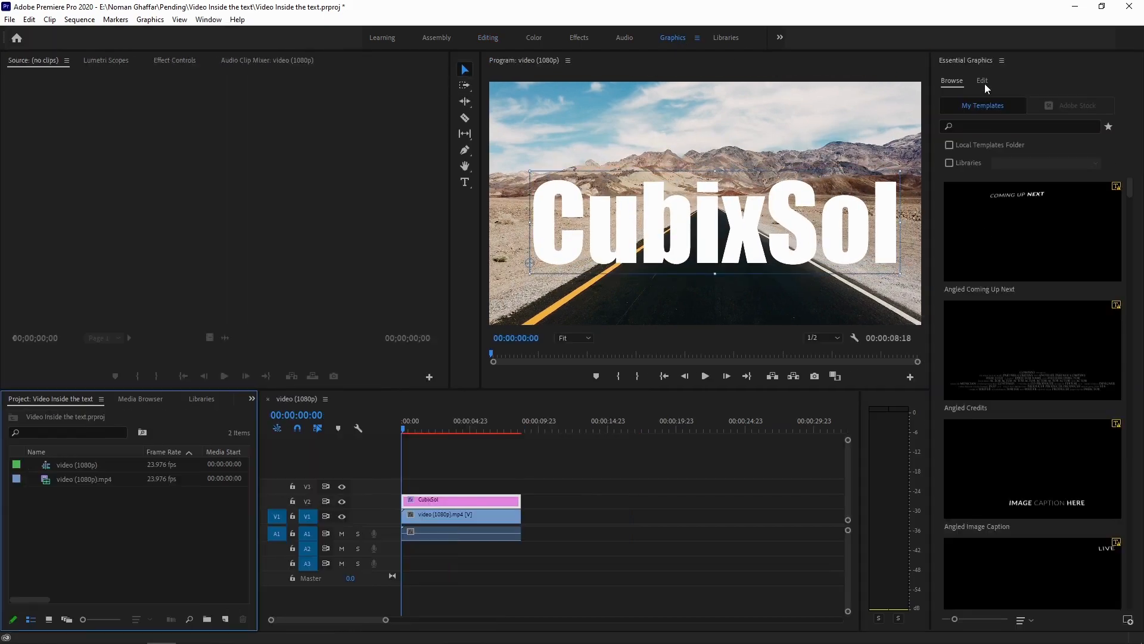
{"action": "left_click", "coordinate": [954, 210]}
{"action": "left_click", "coordinate": [966, 208]}
{"action": "left_click", "coordinate": [487, 37]}
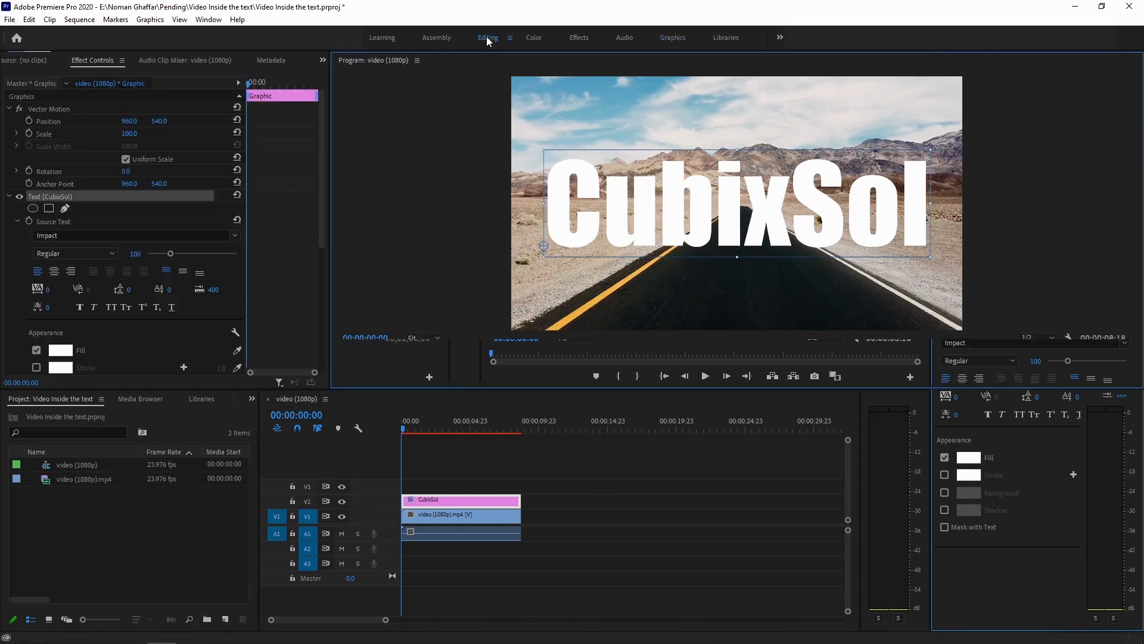
Step: Find the Track Matte Key effect and apply it to the video clip on track V1
{"action": "left_click", "coordinate": [285, 399]}
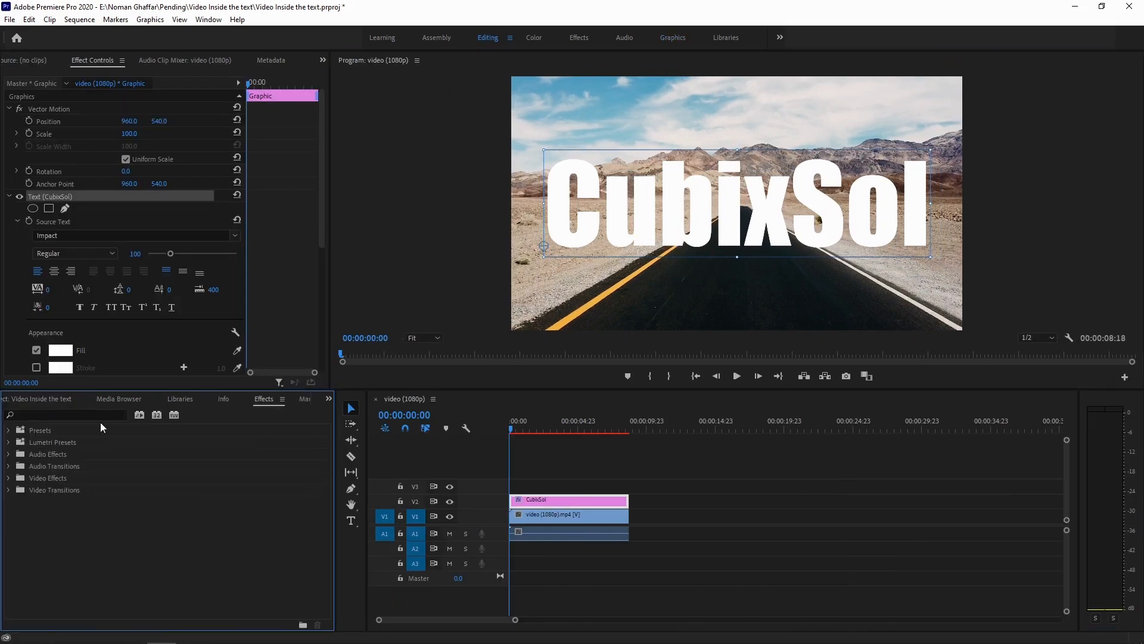
{"action": "type", "text": "track"}
{"action": "left_click_drag", "start_coordinate": [50, 505], "coordinate": [556, 528]}
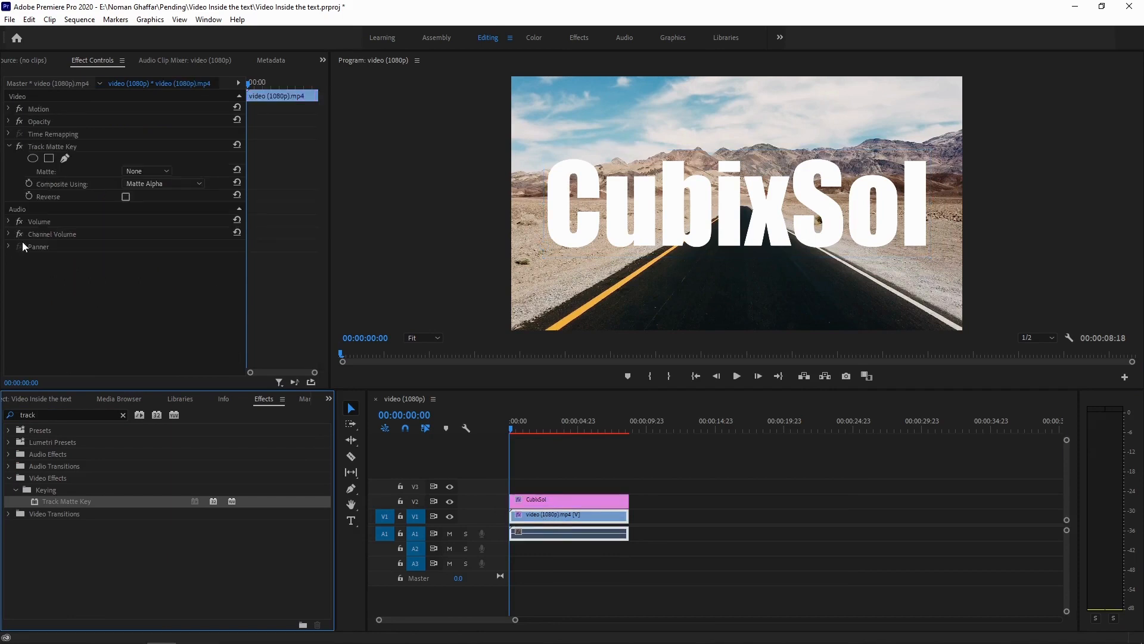
Step: Set the Track Matte Key's matte to Video 2
{"action": "left_click", "coordinate": [94, 148]}
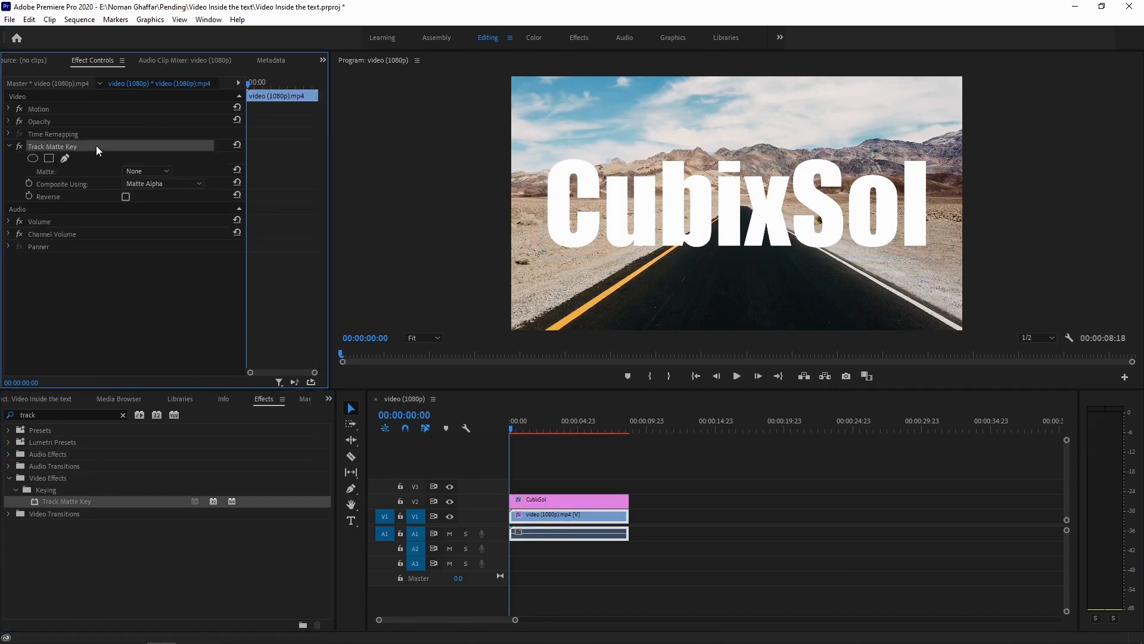
{"action": "left_click", "coordinate": [158, 172]}
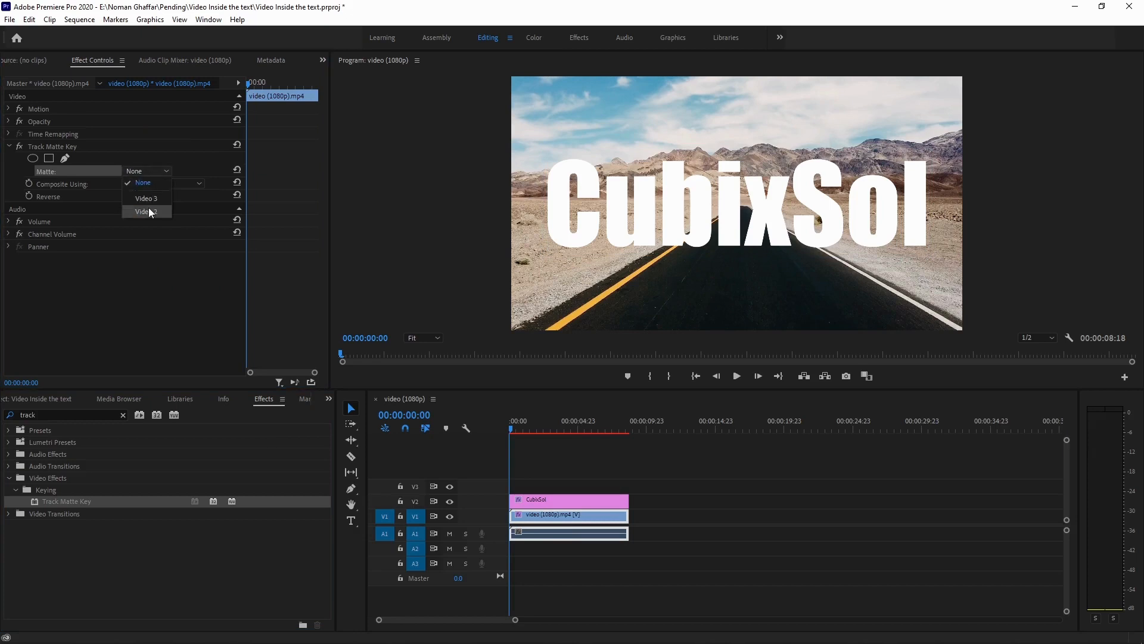
{"action": "left_click", "coordinate": [148, 208]}
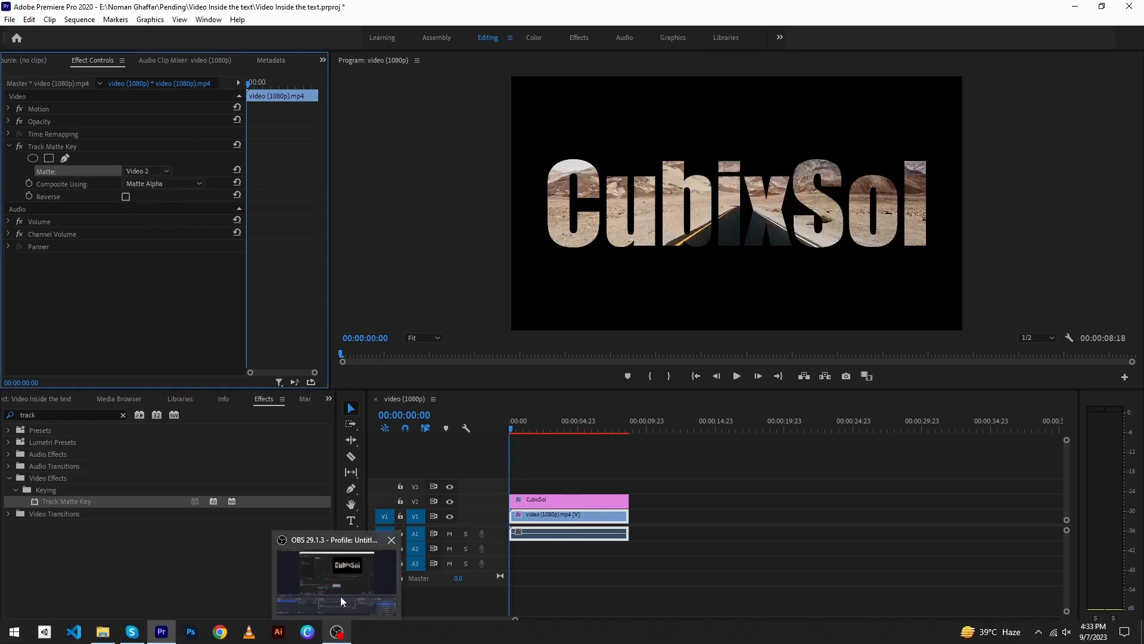
Step: Lower the title slightly, preview it, and enlarge it to span nearly the full frame width
{"action": "left_click_drag", "start_coordinate": [752, 235], "coordinate": [752, 252]}
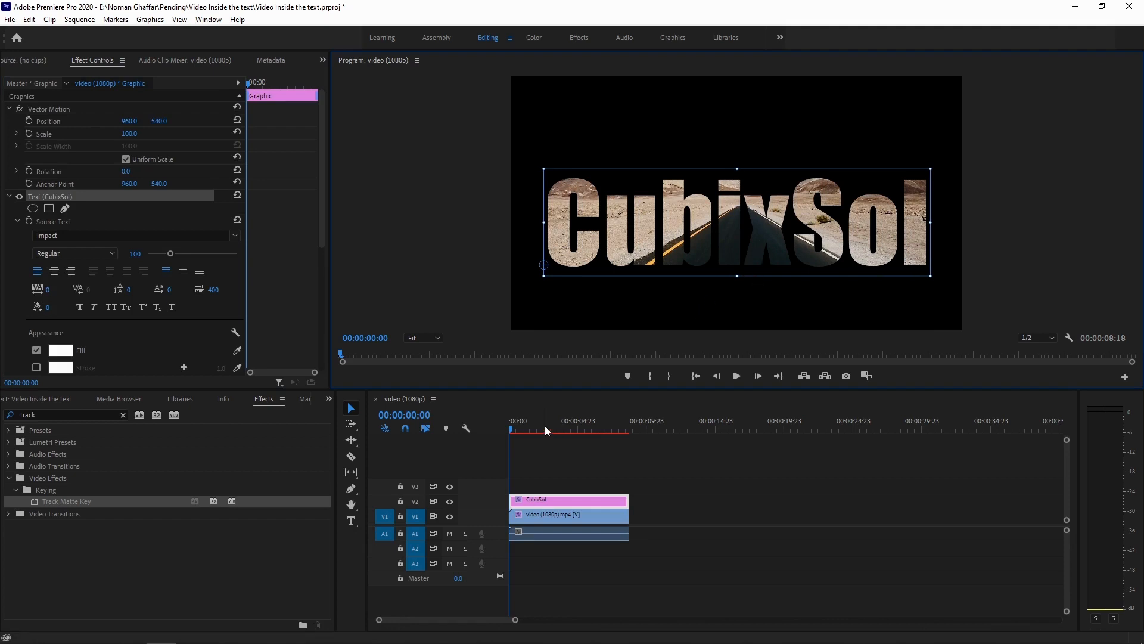
{"action": "left_click", "coordinate": [737, 378]}
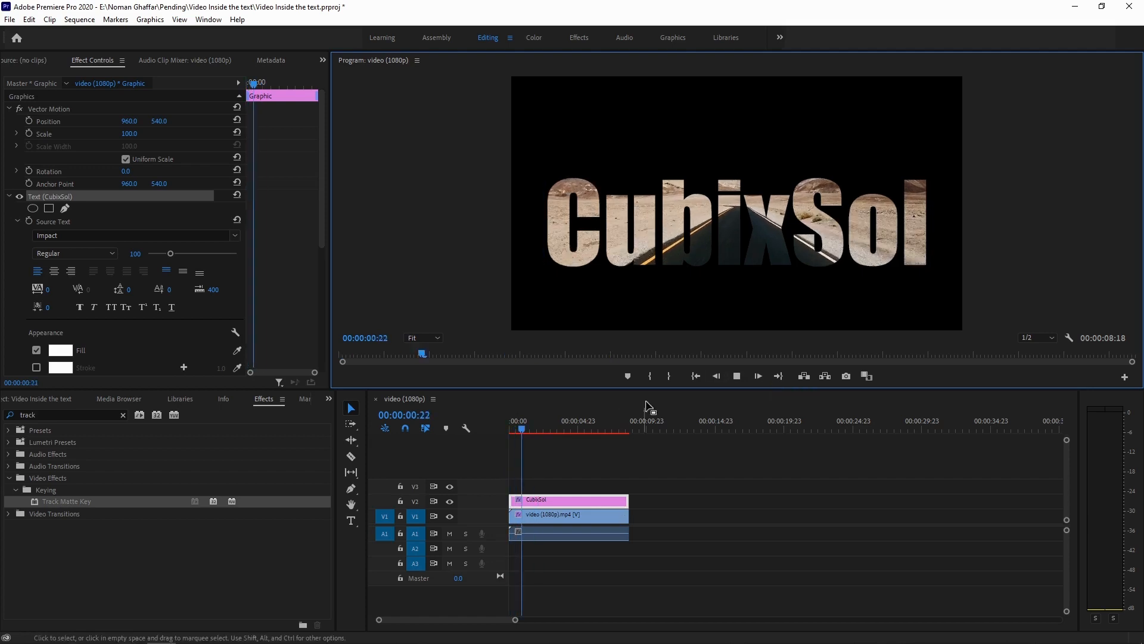
{"action": "key", "text": "space"}
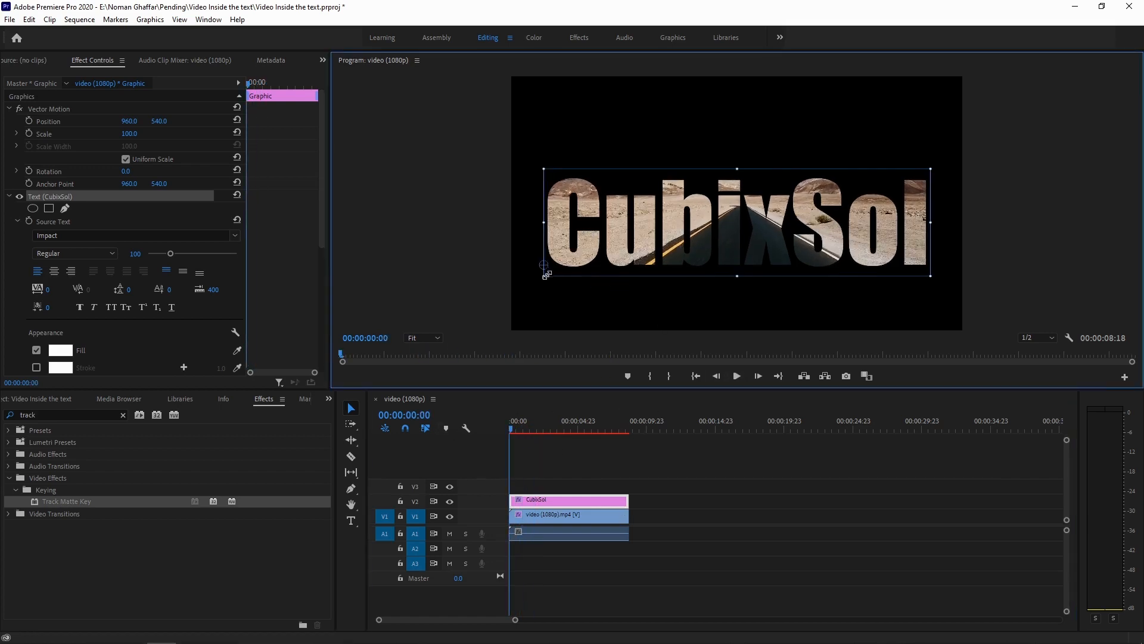
{"action": "left_click_drag", "start_coordinate": [546, 275], "coordinate": [531, 289]}
{"action": "left_click_drag", "start_coordinate": [815, 240], "coordinate": [790, 241]}
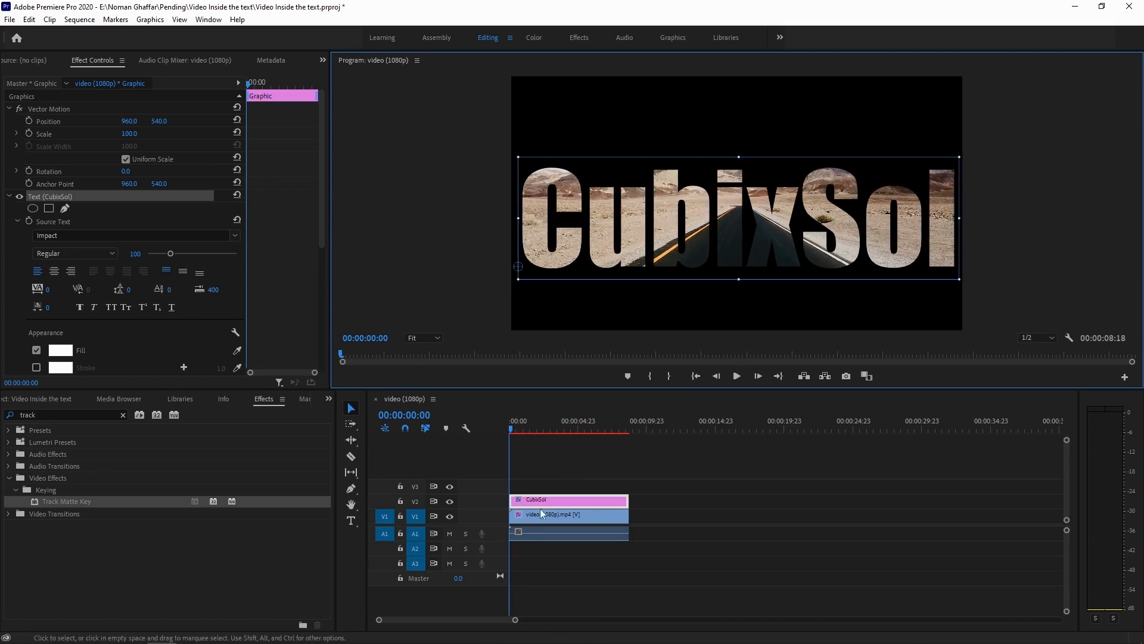
Step: Set the title's Vector Motion Scale to 4976 and start Scale keyframing at 00:00:00:00
{"action": "left_click", "coordinate": [92, 61]}
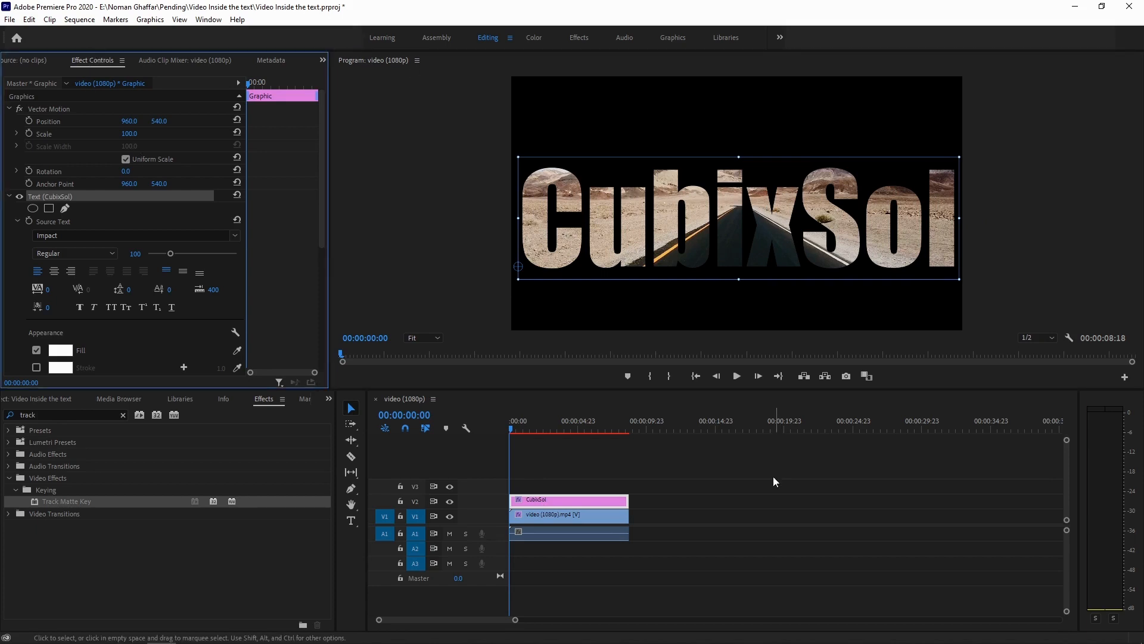
{"action": "left_click", "coordinate": [604, 502]}
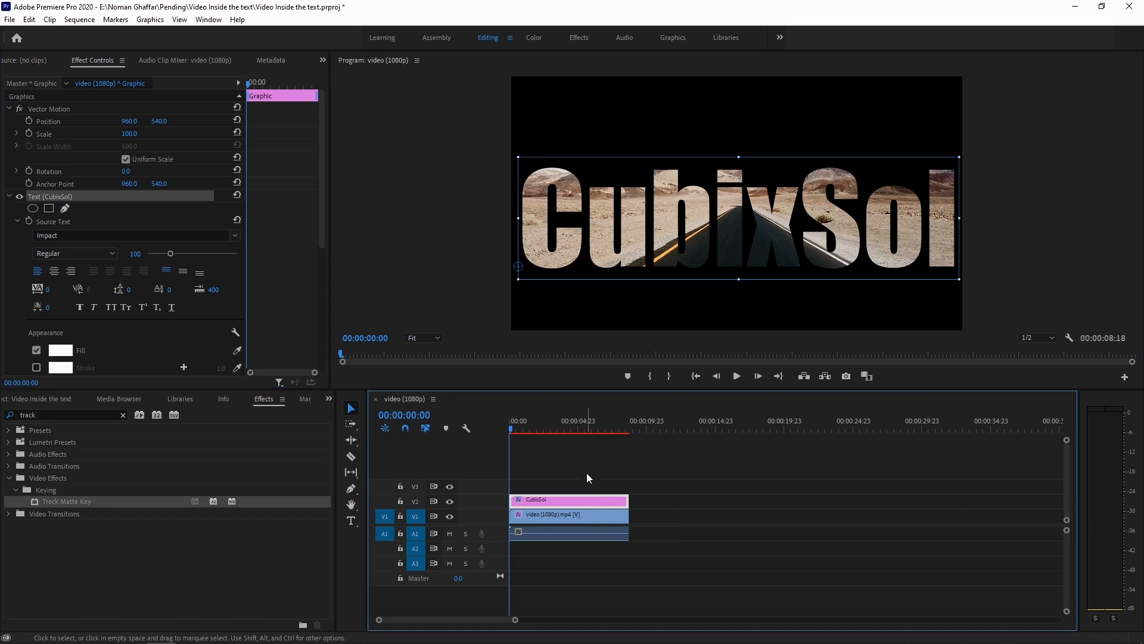
{"action": "left_click_drag", "start_coordinate": [129, 133], "coordinate": [206, 72]}
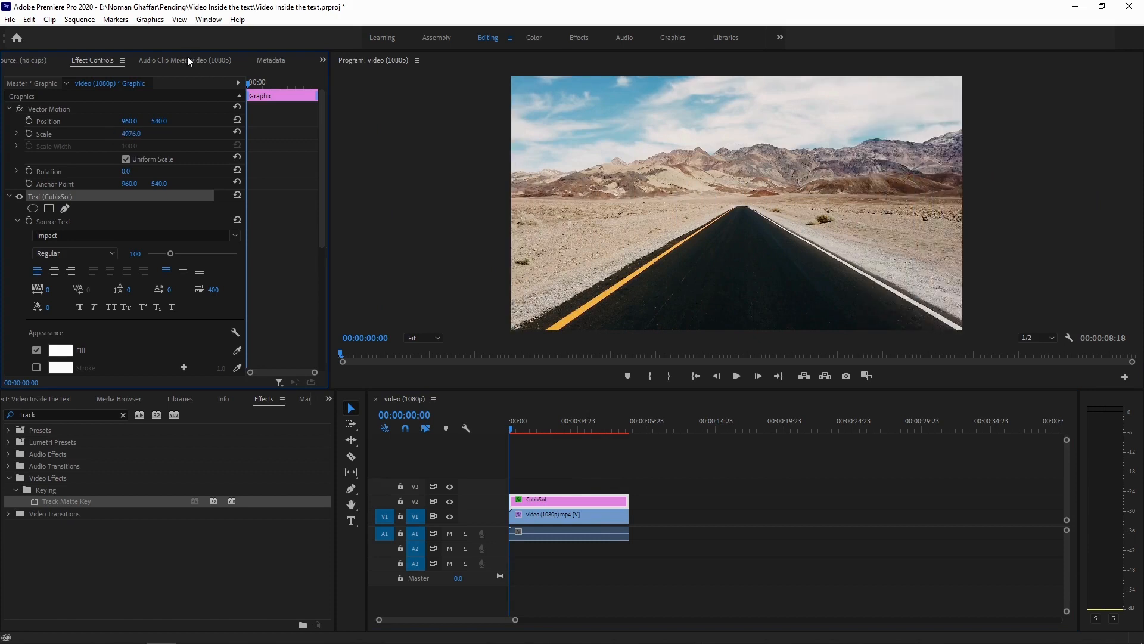
{"action": "left_click", "coordinate": [30, 134]}
Step: Add a second Scale keyframe at 100 a few seconds into the title and apply Ease In to it
{"action": "key", "text": "space"}
{"action": "key", "text": "space"}
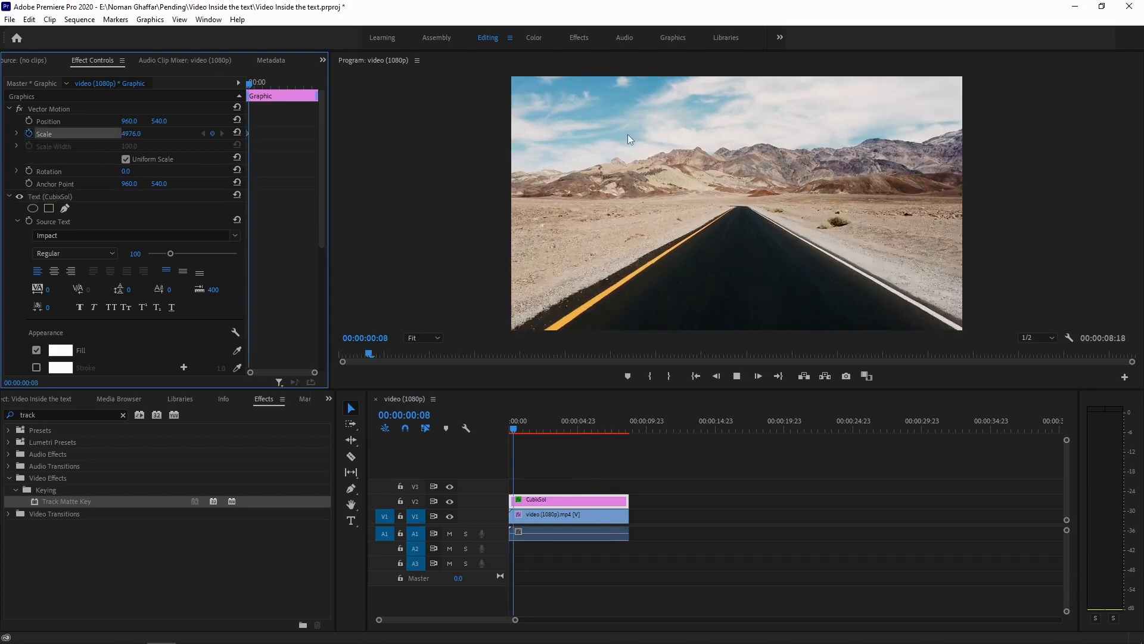
{"action": "left_click", "coordinate": [237, 133]}
{"action": "left_click_drag", "start_coordinate": [261, 84], "coordinate": [189, 89]}
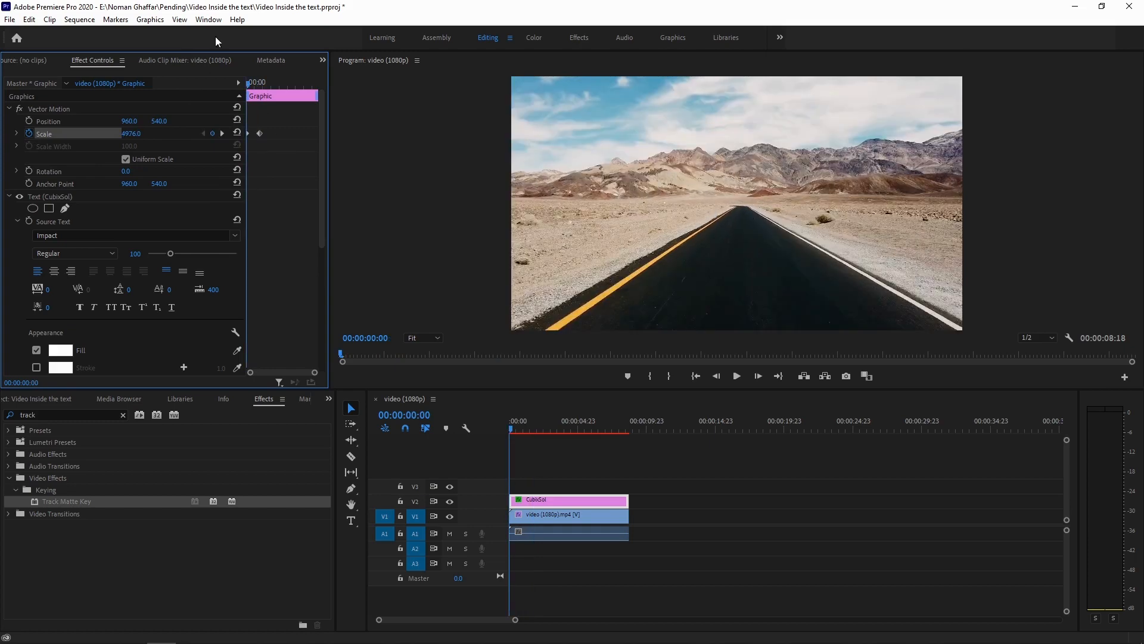
{"action": "key", "text": "space"}
{"action": "key", "text": "space"}
{"action": "left_click_drag", "start_coordinate": [264, 84], "coordinate": [185, 88]}
{"action": "right_click", "coordinate": [264, 135]}
{"action": "left_click", "coordinate": [301, 298]}
Step: Add a Scale keyframe of 90 at 00:00:08:12 and play back the title animation
{"action": "left_click_drag", "start_coordinate": [331, 159], "coordinate": [387, 162]}
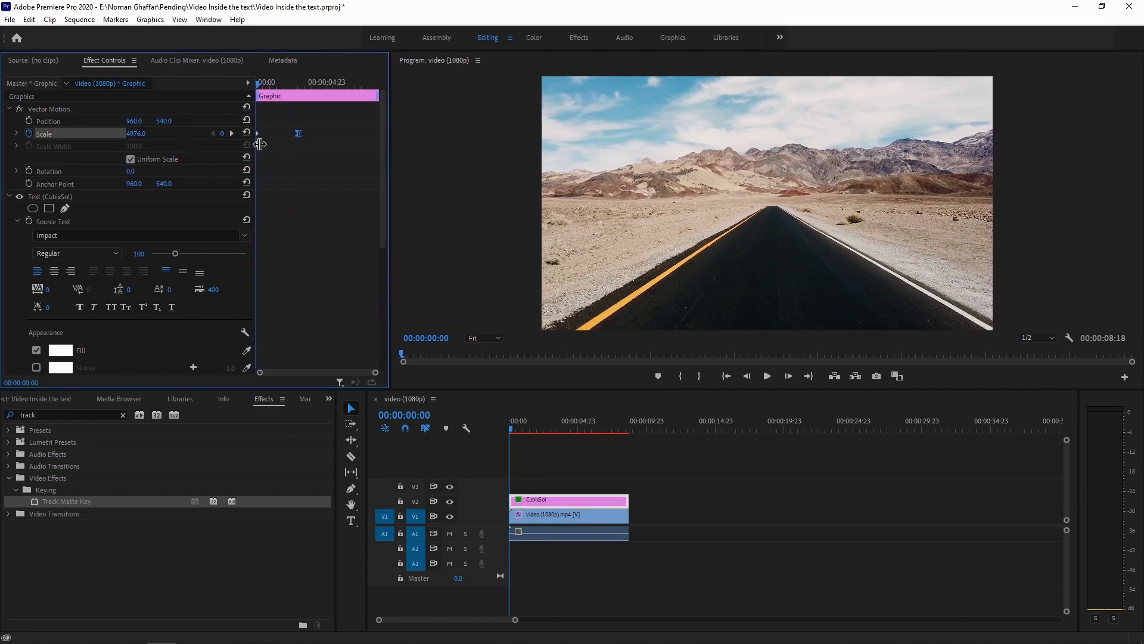
{"action": "left_click_drag", "start_coordinate": [259, 82], "coordinate": [376, 84]}
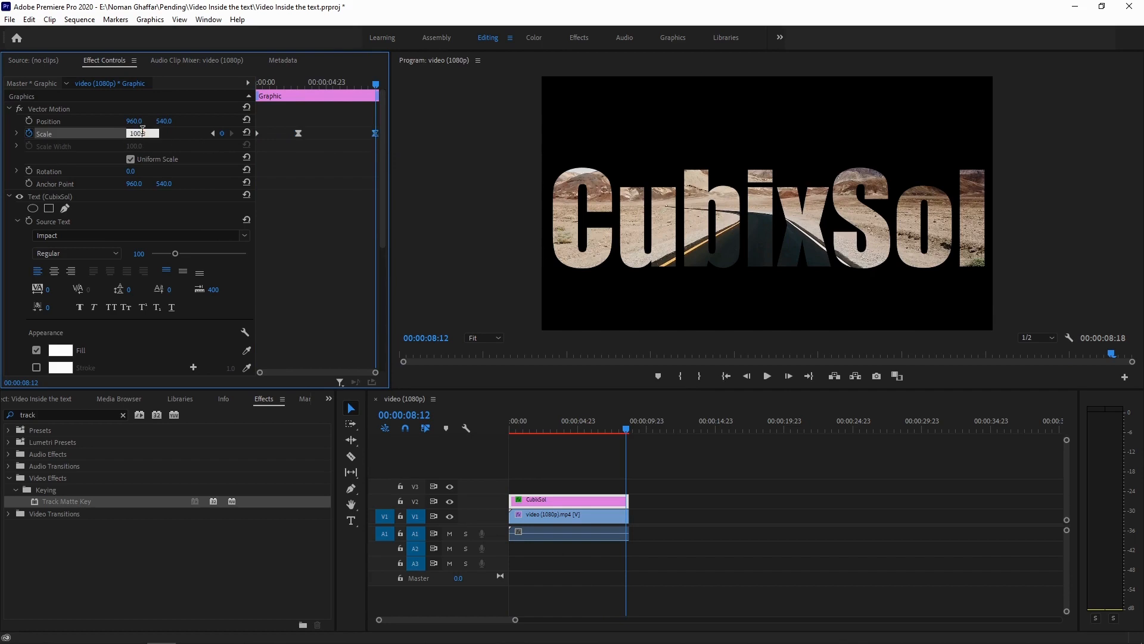
{"action": "key", "text": "Return"}
{"action": "left_click_drag", "start_coordinate": [376, 85], "coordinate": [105, 64]}
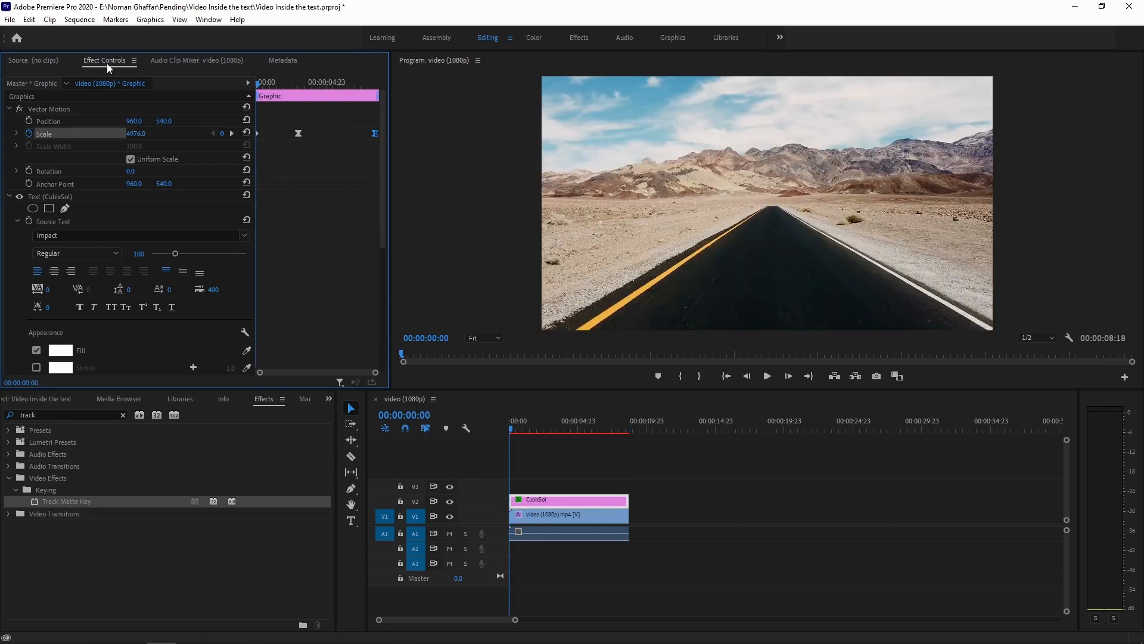
{"action": "key", "text": "space"}
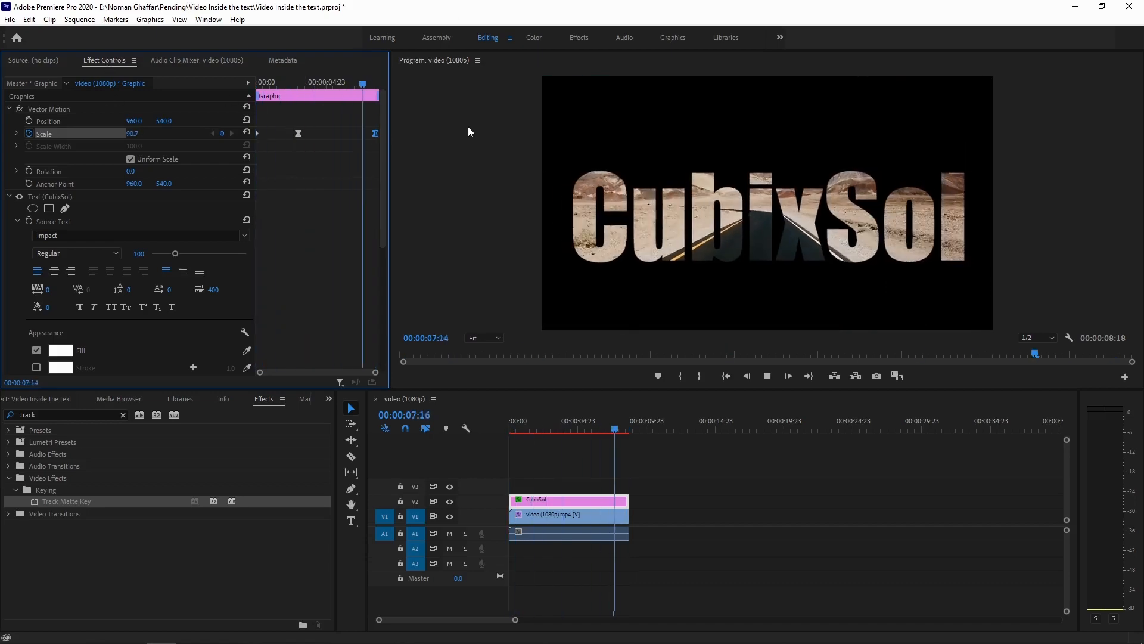
{"action": "left_click_drag", "start_coordinate": [378, 85], "coordinate": [257, 85]}
Step: Extend the title and video clips to 00:00:11:19, duplicate the last Scale keyframe at the title's end, and preview the animation
{"action": "left_click_drag", "start_coordinate": [628, 515], "coordinate": [670, 501]}
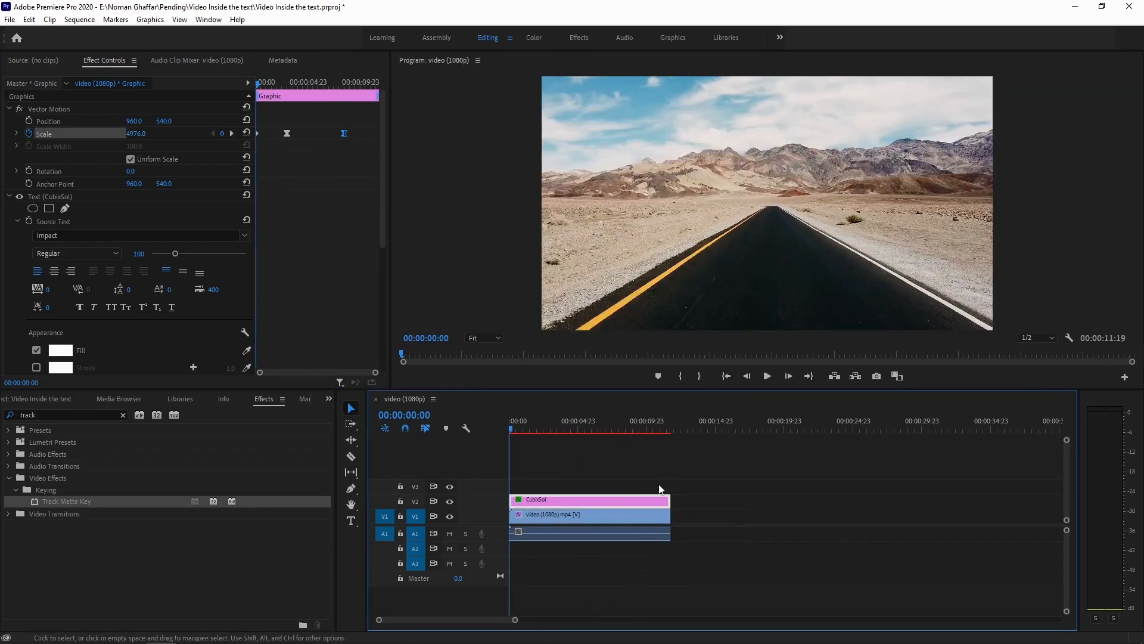
{"action": "key", "text": "space"}
{"action": "left_click_drag", "start_coordinate": [344, 134], "coordinate": [380, 135]}
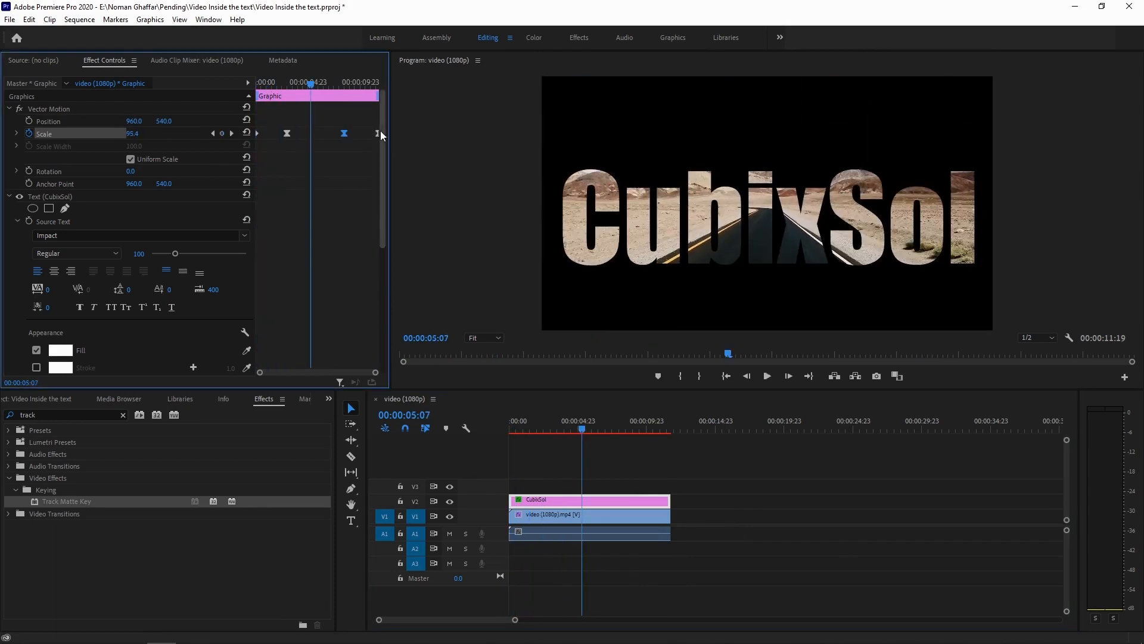
{"action": "key", "text": "Return"}
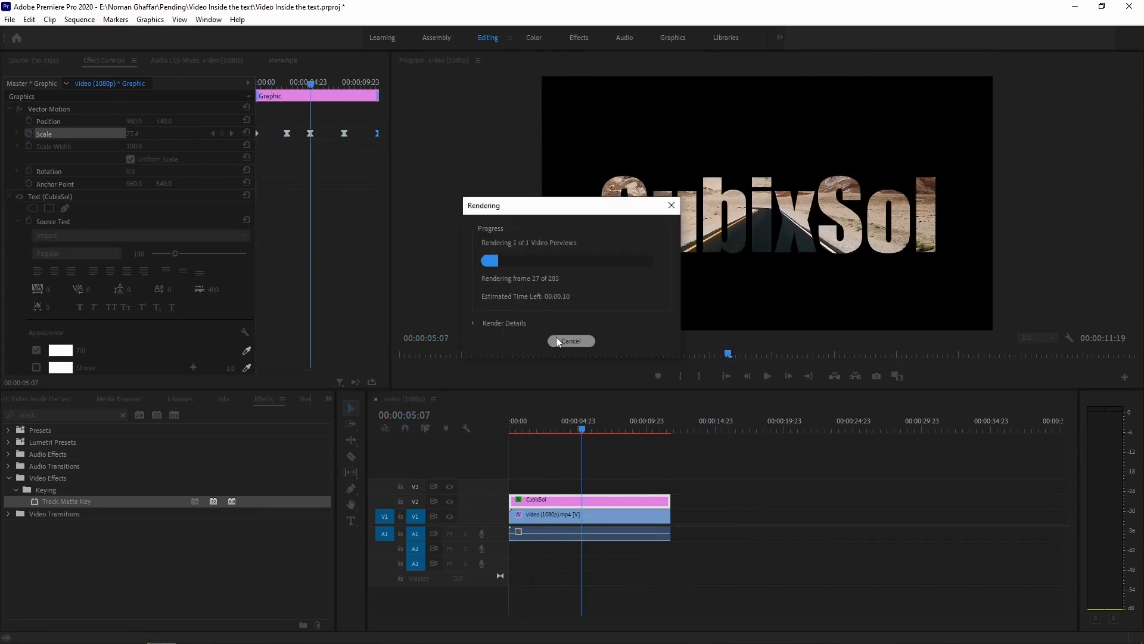
{"action": "left_click", "coordinate": [570, 341]}
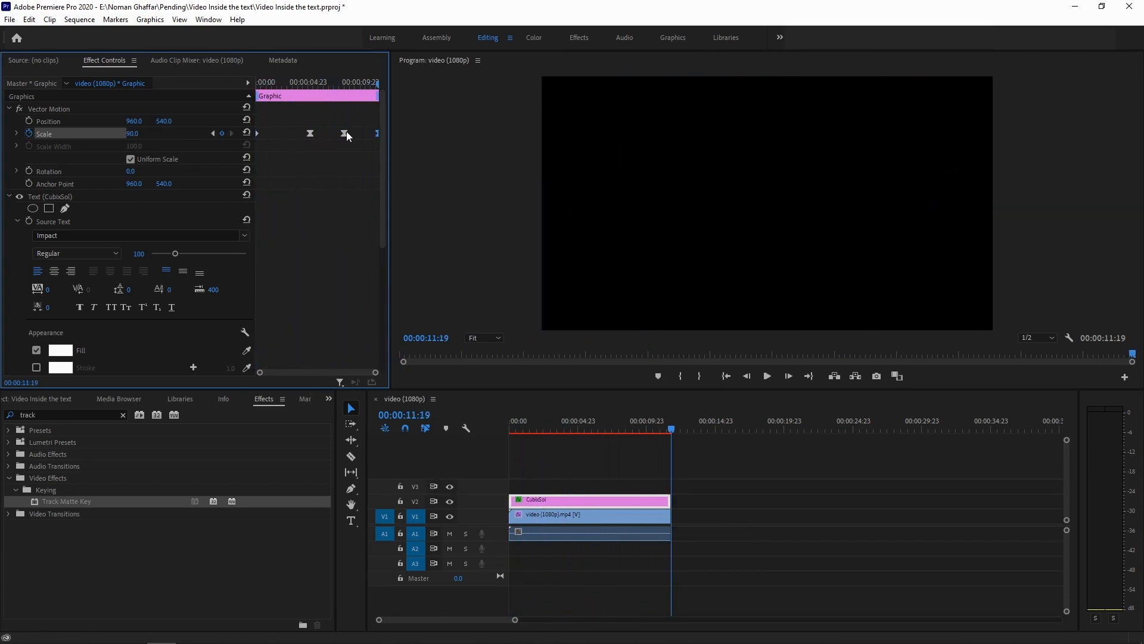
{"action": "key", "text": "space"}
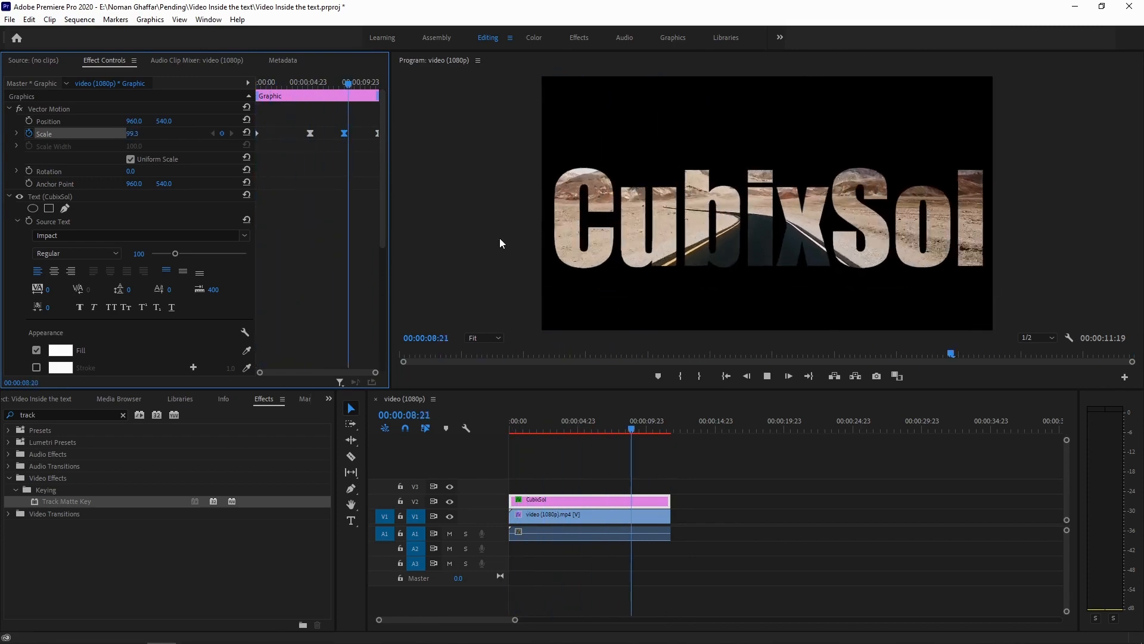
Step: Apply Ease In to the last three Scale keyframes of the title
{"action": "right_click", "coordinate": [378, 132]}
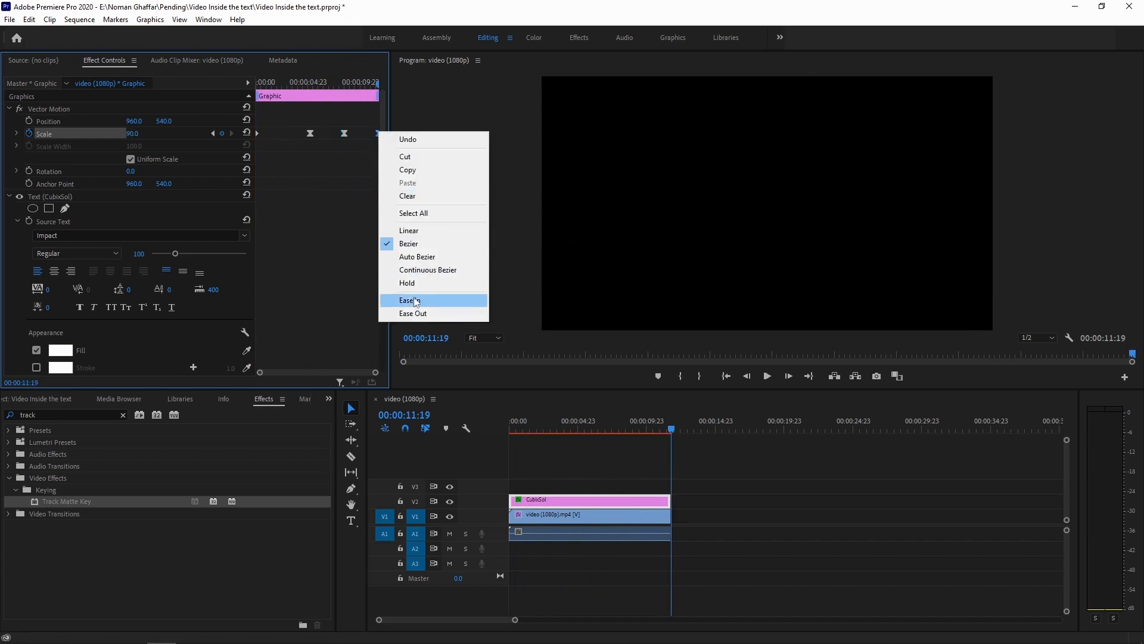
{"action": "left_click", "coordinate": [415, 301]}
{"action": "right_click", "coordinate": [344, 132]}
{"action": "left_click", "coordinate": [382, 304]}
{"action": "right_click", "coordinate": [310, 132]}
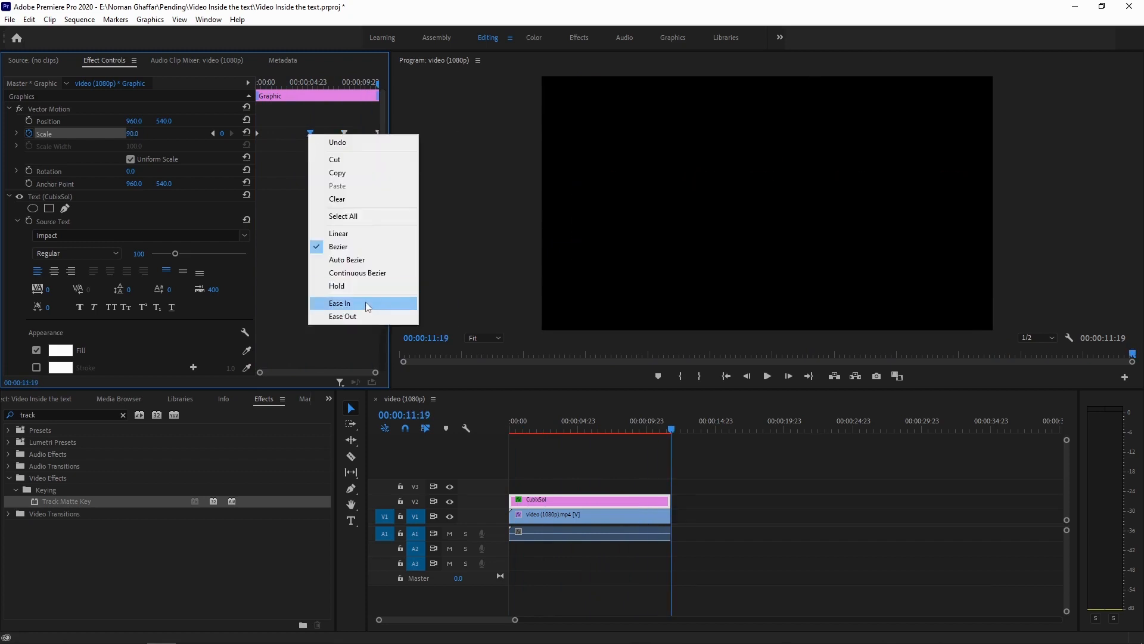
{"action": "left_click", "coordinate": [358, 302]}
Step: Create a 1920 × 1080 color matte in dark blue (1A0D96) and keep the name Color Matte
{"action": "left_click", "coordinate": [298, 620]}
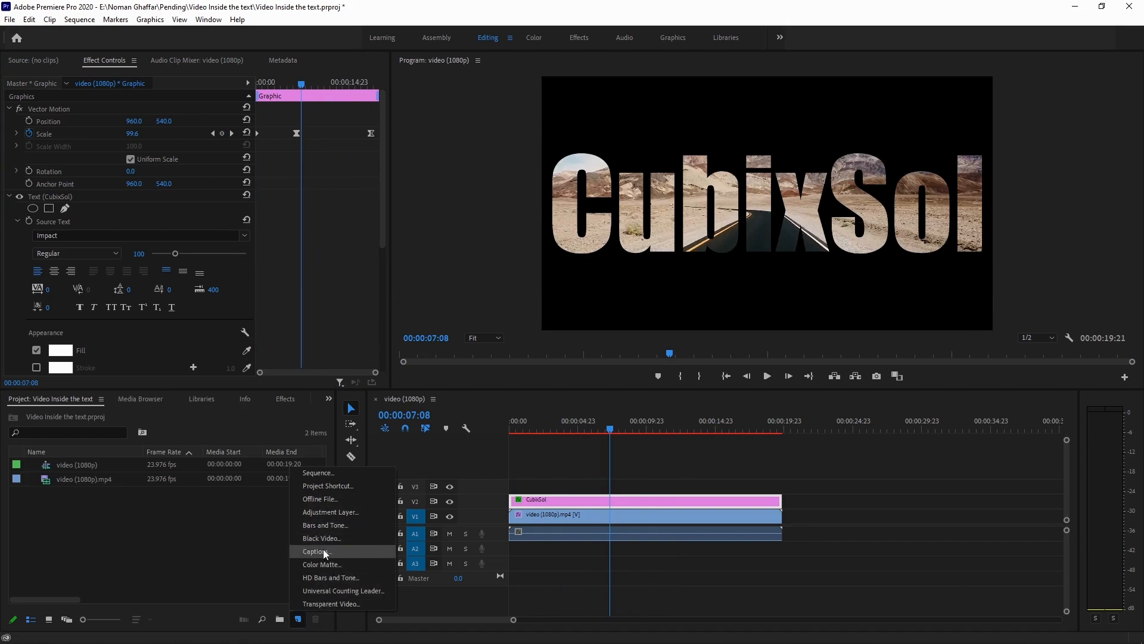
{"action": "left_click", "coordinate": [316, 564]}
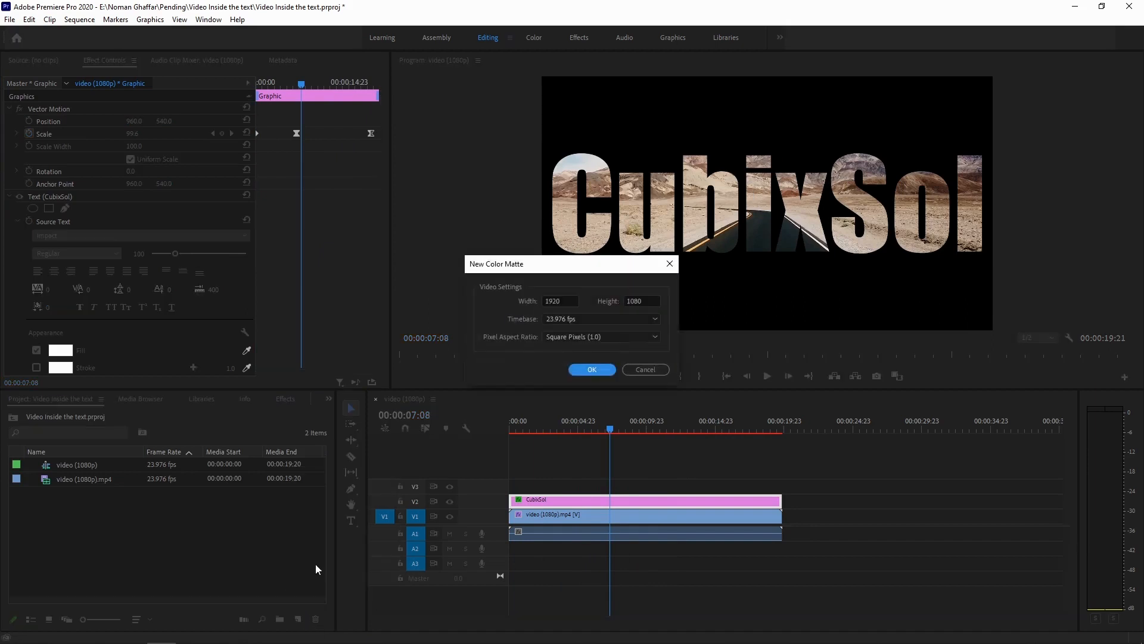
{"action": "left_click", "coordinate": [585, 370]}
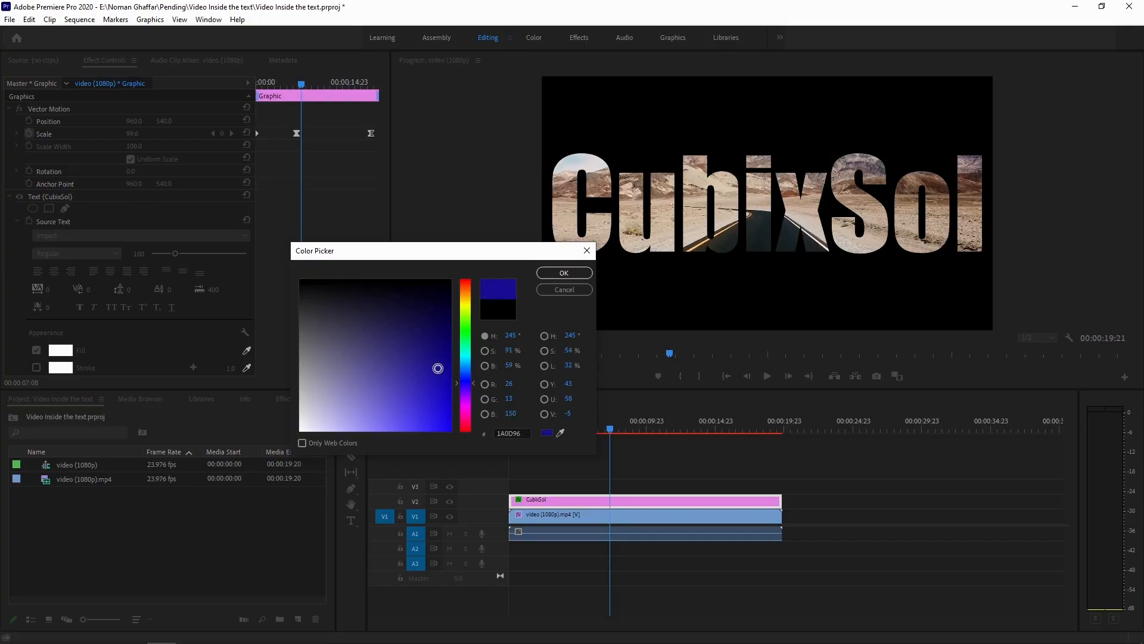
{"action": "left_click", "coordinate": [565, 268]}
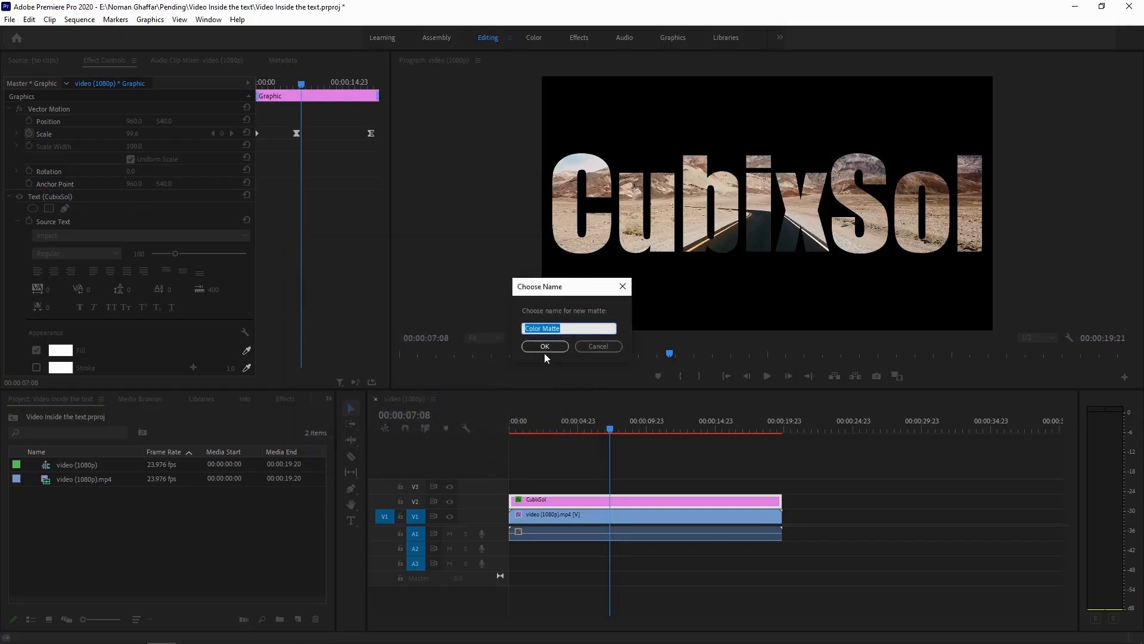
{"action": "left_click", "coordinate": [545, 349]}
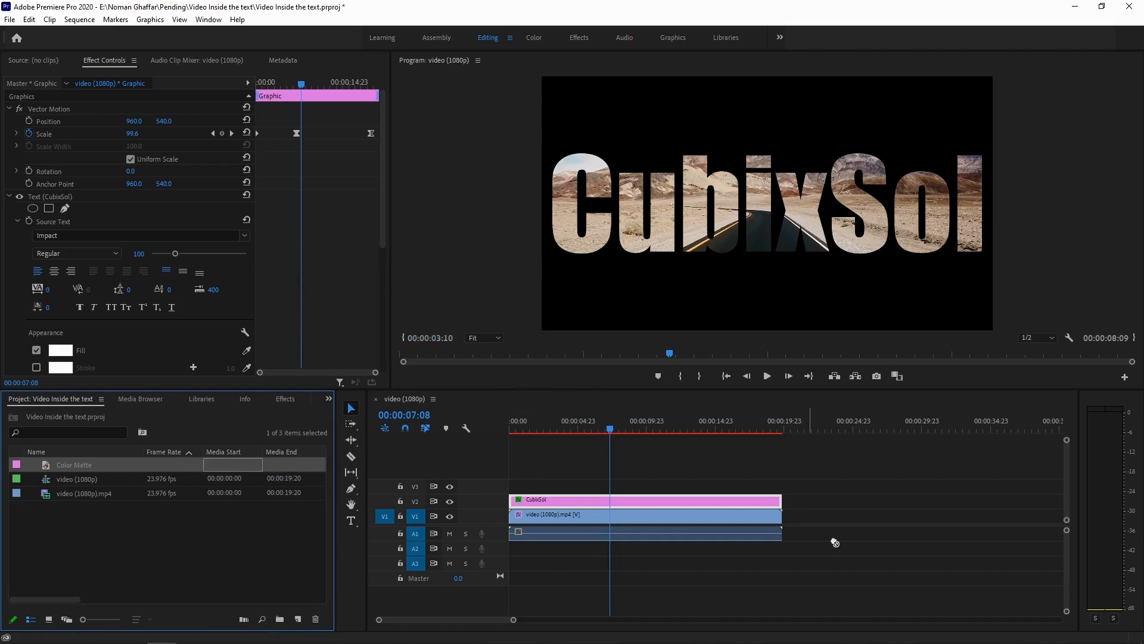
Step: Place the Color Matte on V1 from 00:00:07:08, trim it to the title's end, and play back the sequence
{"action": "left_click_drag", "start_coordinate": [835, 542], "coordinate": [760, 520]}
{"action": "left_click_drag", "start_coordinate": [687, 519], "coordinate": [685, 519]}
{"action": "key", "text": "ctrl+z"}
{"action": "key", "text": "ctrl+z"}
{"action": "left_click", "coordinate": [896, 520]}
{"action": "left_click_drag", "start_coordinate": [942, 516], "coordinate": [661, 525]}
{"action": "scroll", "coordinate": [741, 599], "scroll_direction": "up", "scroll_amount": 2}
{"action": "left_click_drag", "start_coordinate": [840, 517], "coordinate": [782, 517]}
{"action": "key", "text": "Home"}
{"action": "key", "text": "space"}
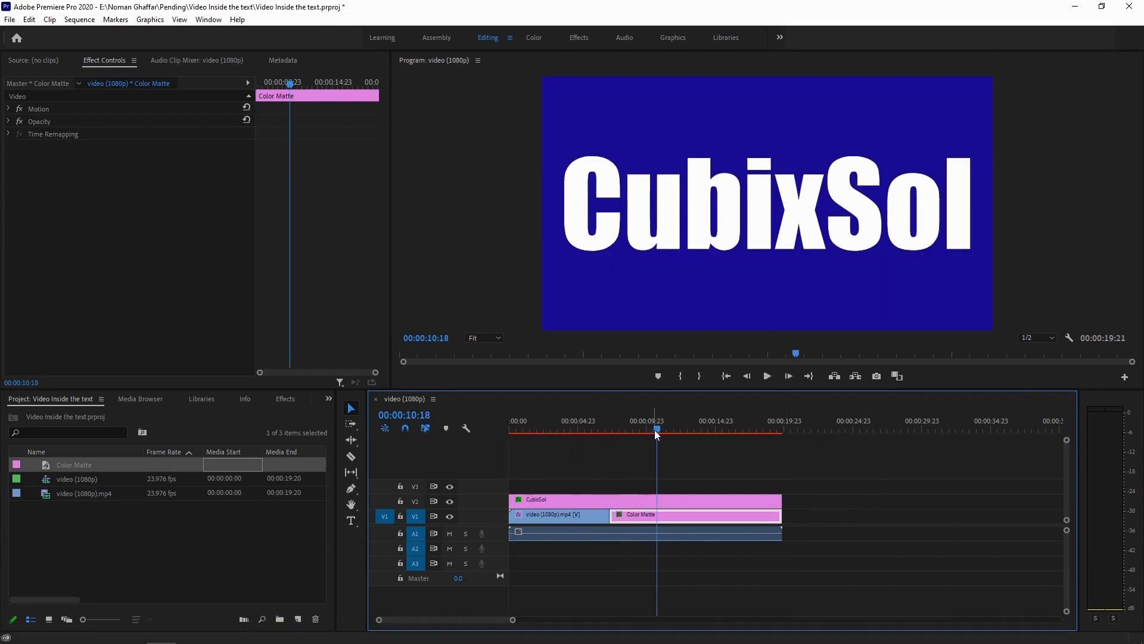
{"action": "key", "text": "space"}
{"action": "key", "text": "Home"}
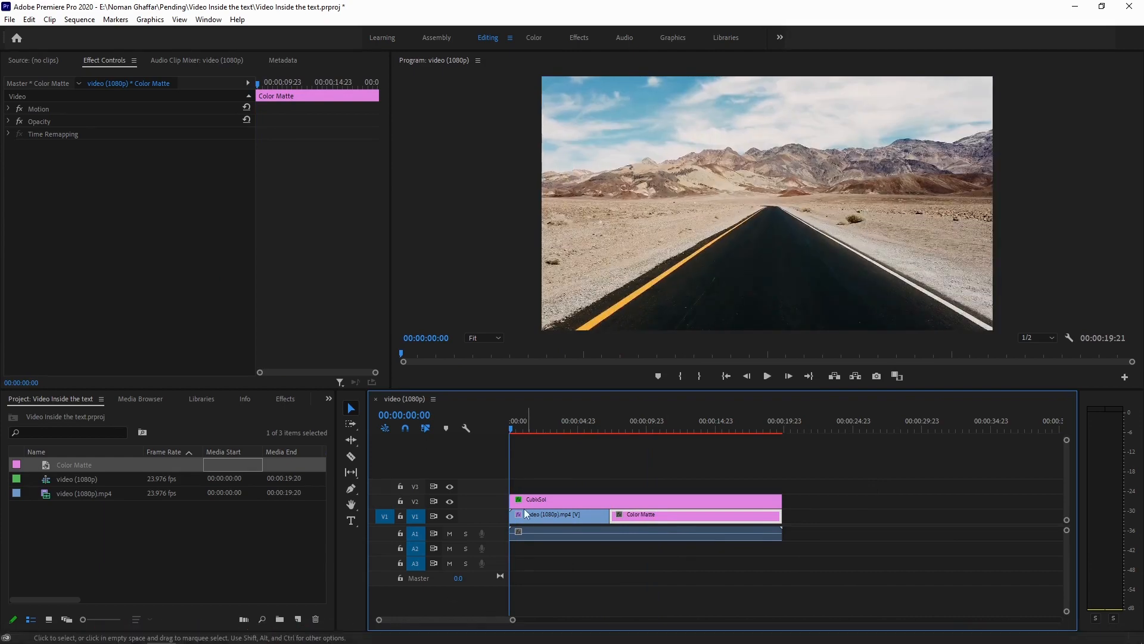
Step: Find the Track Matte Key effect and apply it to the Color Matte clip on V1
{"action": "left_click", "coordinate": [574, 503]}
{"action": "left_click", "coordinate": [285, 399]}
{"action": "left_click", "coordinate": [65, 414]}
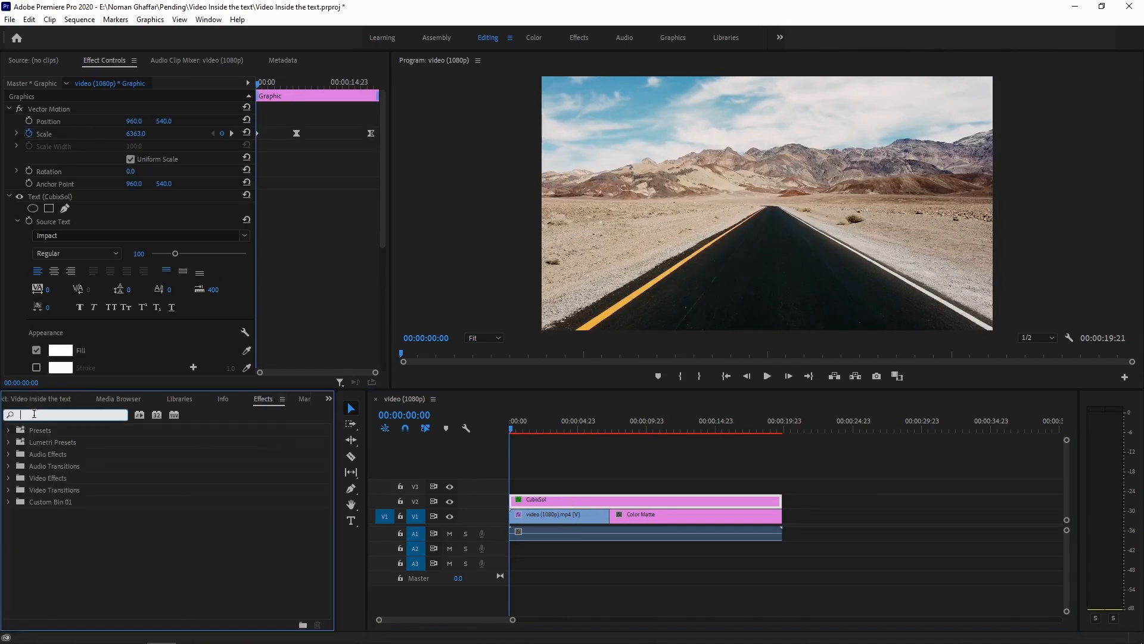
{"action": "type", "text": "matt"}
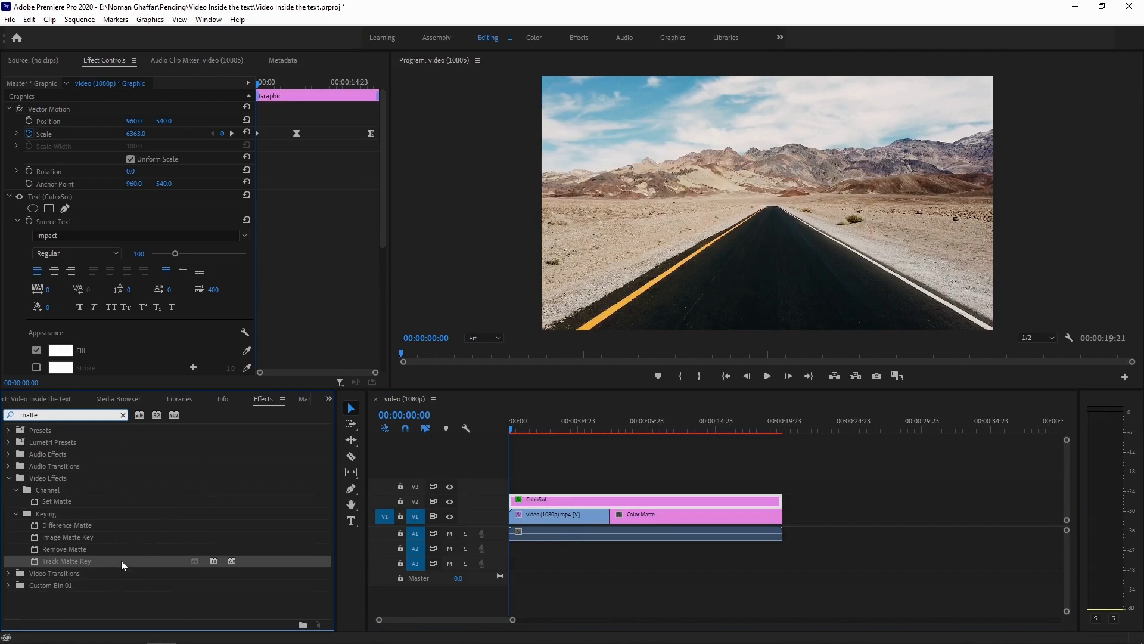
{"action": "type", "text": "e"}
{"action": "key", "text": "BackSpace"}
{"action": "key", "text": "BackSpace"}
{"action": "key", "text": "BackSpace"}
{"action": "key", "text": "BackSpace"}
{"action": "key", "text": "BackSpace"}
{"action": "type", "text": "track"}
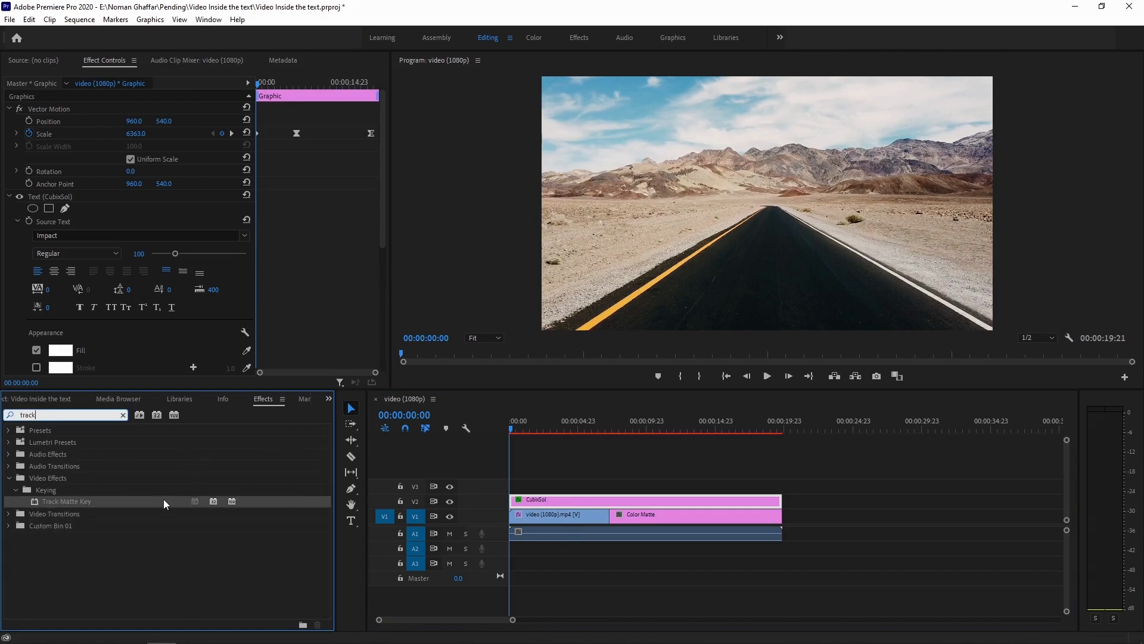
{"action": "left_click_drag", "start_coordinate": [163, 507], "coordinate": [684, 524]}
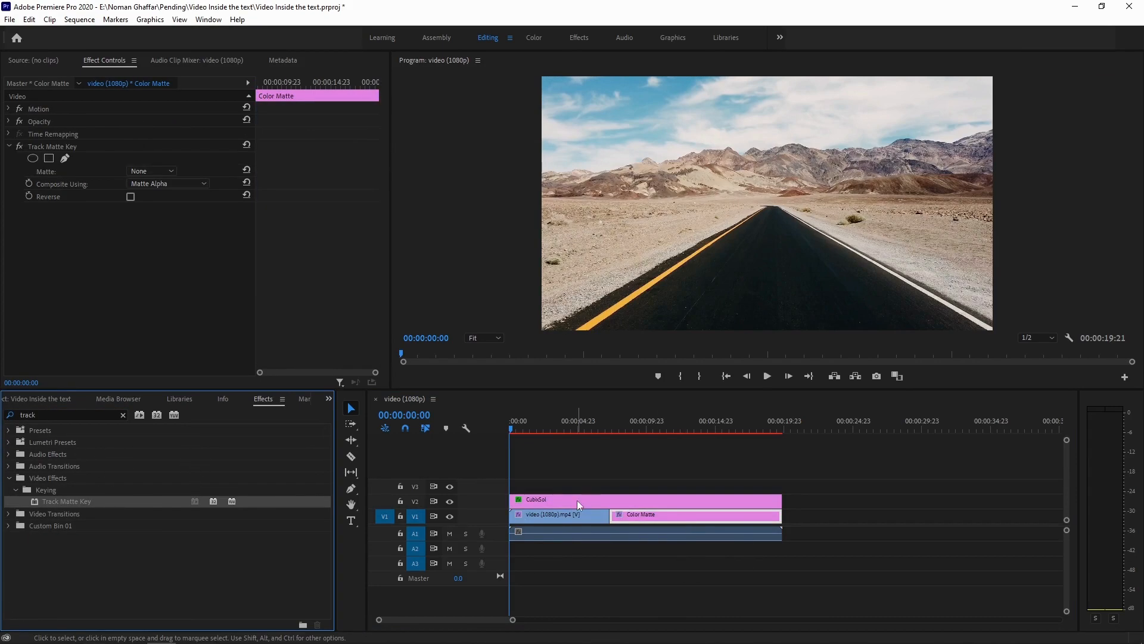
Step: Set the Color Matte's Track Matte Key to use Video 2 as its matte and preview the sequence
{"action": "left_click", "coordinate": [152, 171]}
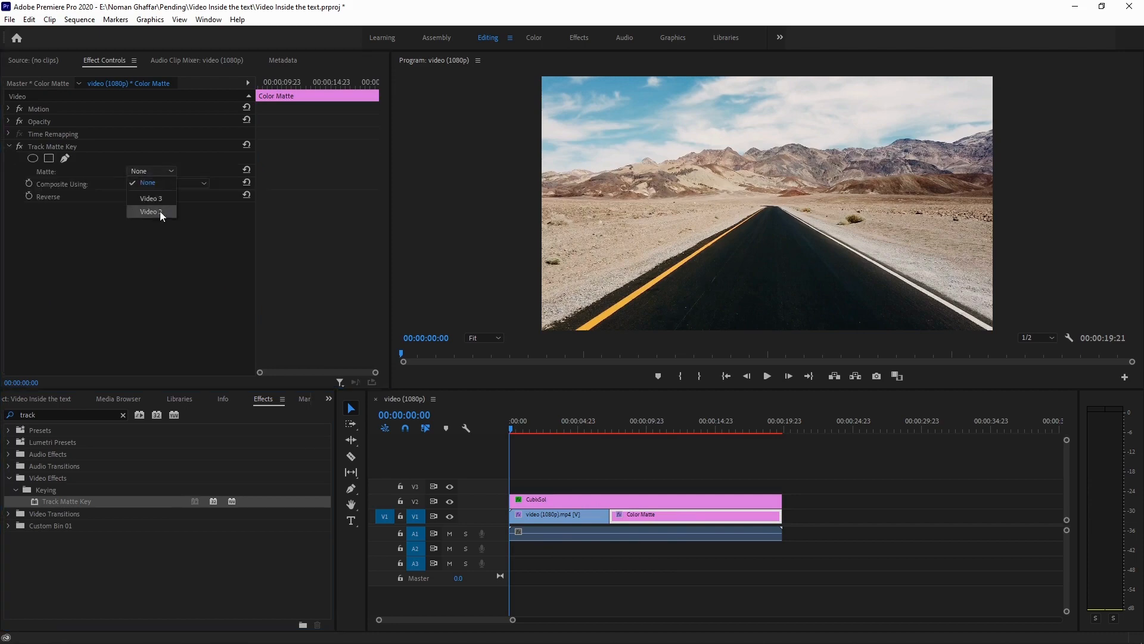
{"action": "left_click", "coordinate": [163, 209]}
{"action": "key", "text": "space"}
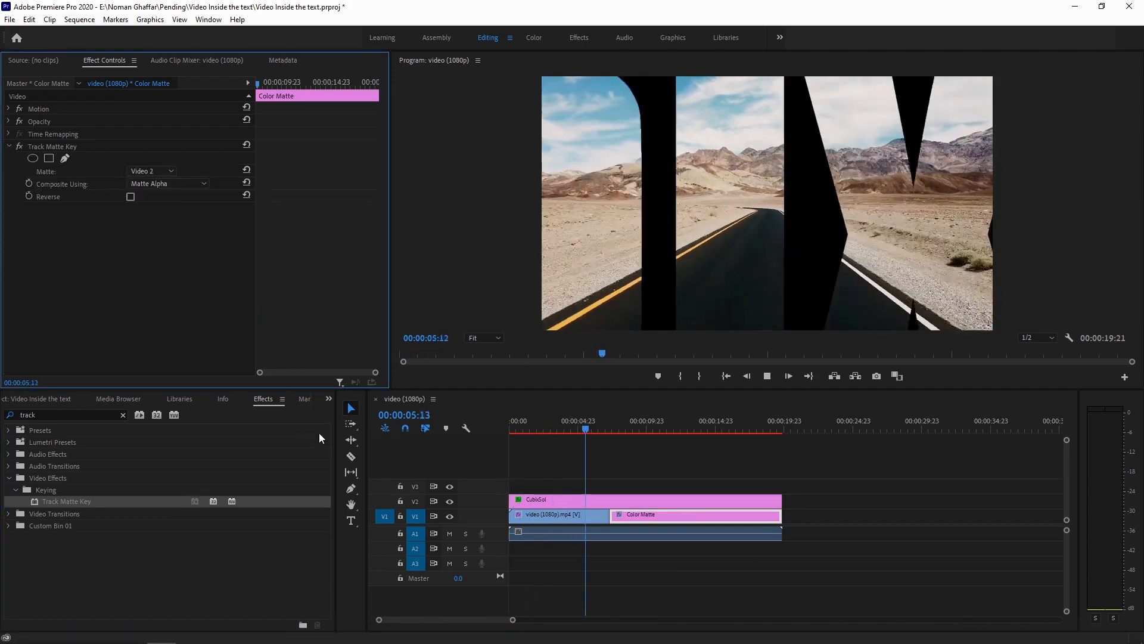
{"action": "left_click_drag", "start_coordinate": [631, 429], "coordinate": [476, 412]}
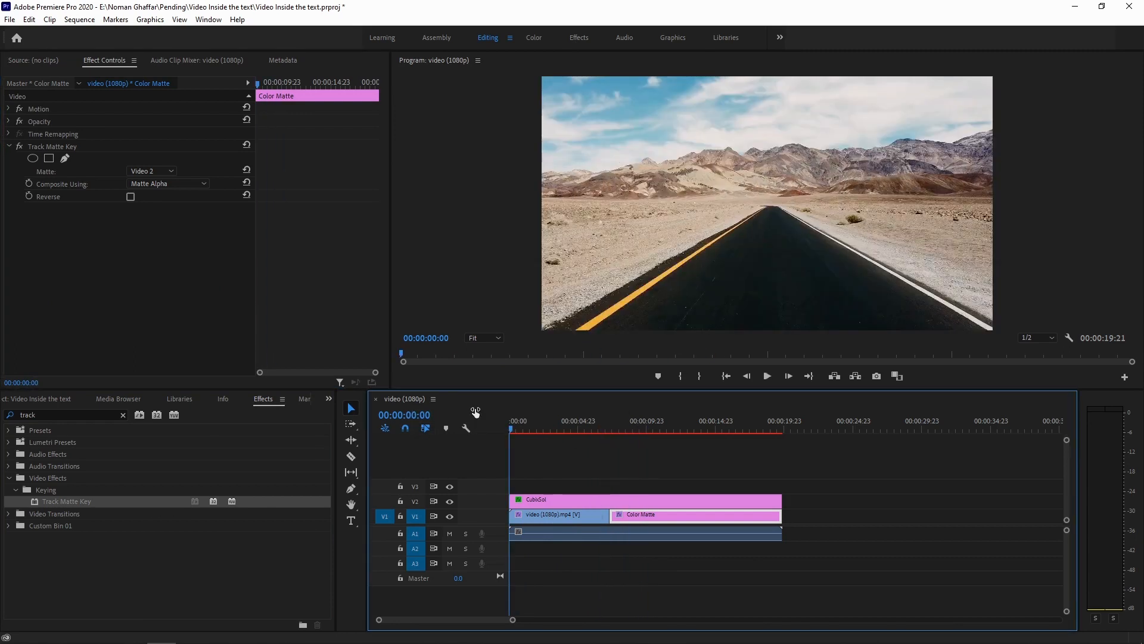
{"action": "key", "text": "ctrl+s"}
Step: Apply the 4-Color Gradient effect to the Color Matte clip and play back the sequence from the start
{"action": "left_click", "coordinate": [126, 421]}
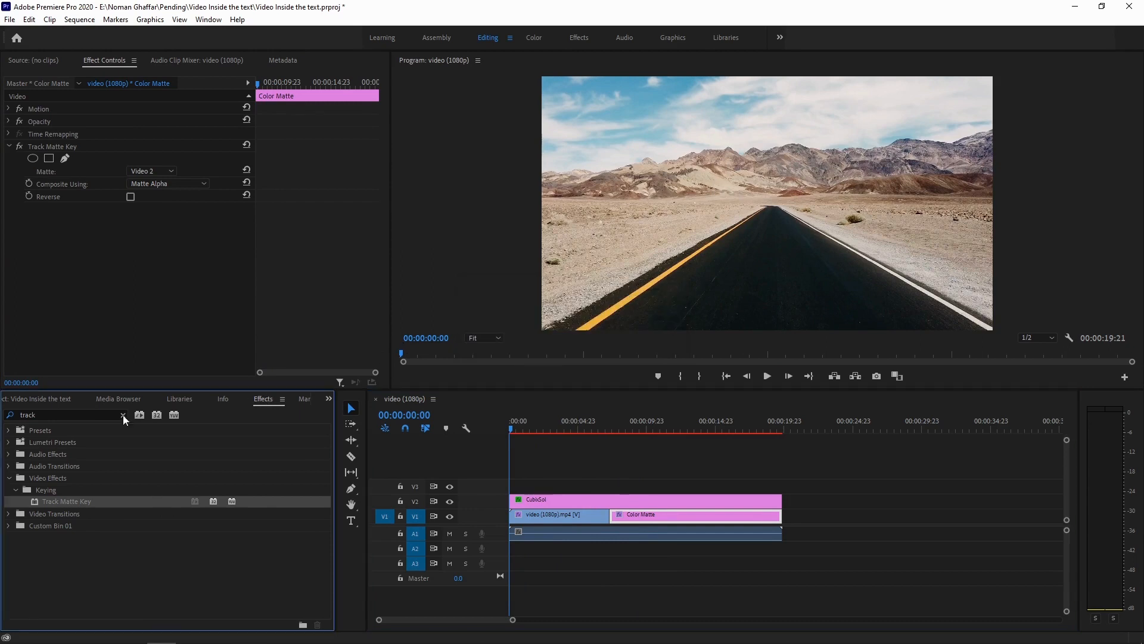
{"action": "left_click", "coordinate": [123, 416]}
{"action": "type", "text": "color gra"}
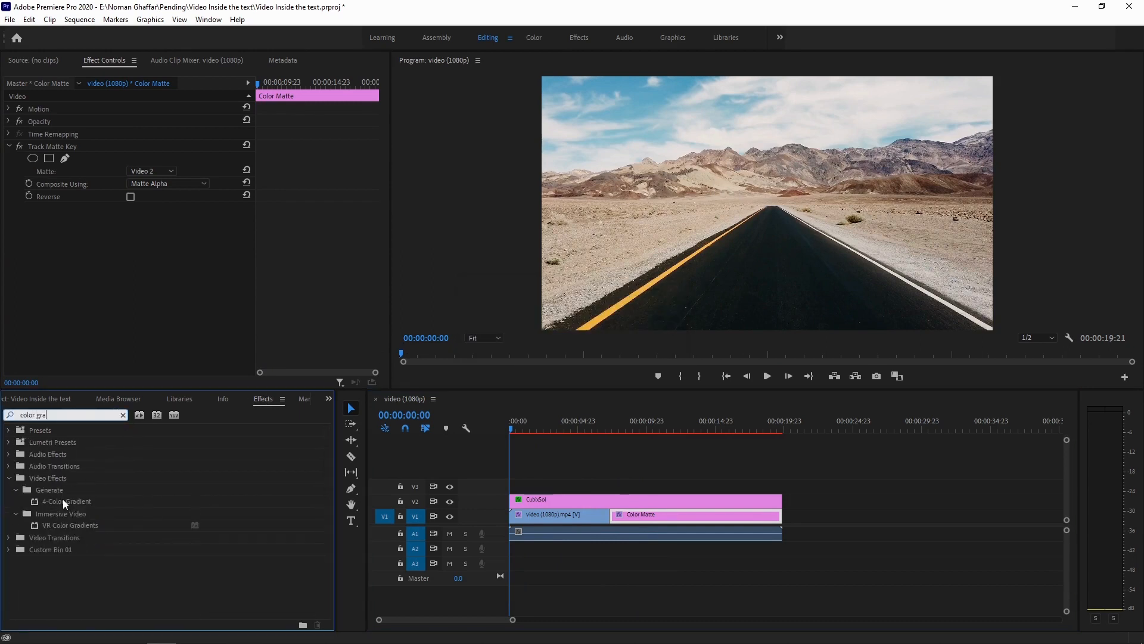
{"action": "left_click", "coordinate": [64, 501]}
{"action": "left_click_drag", "start_coordinate": [58, 500], "coordinate": [682, 521]}
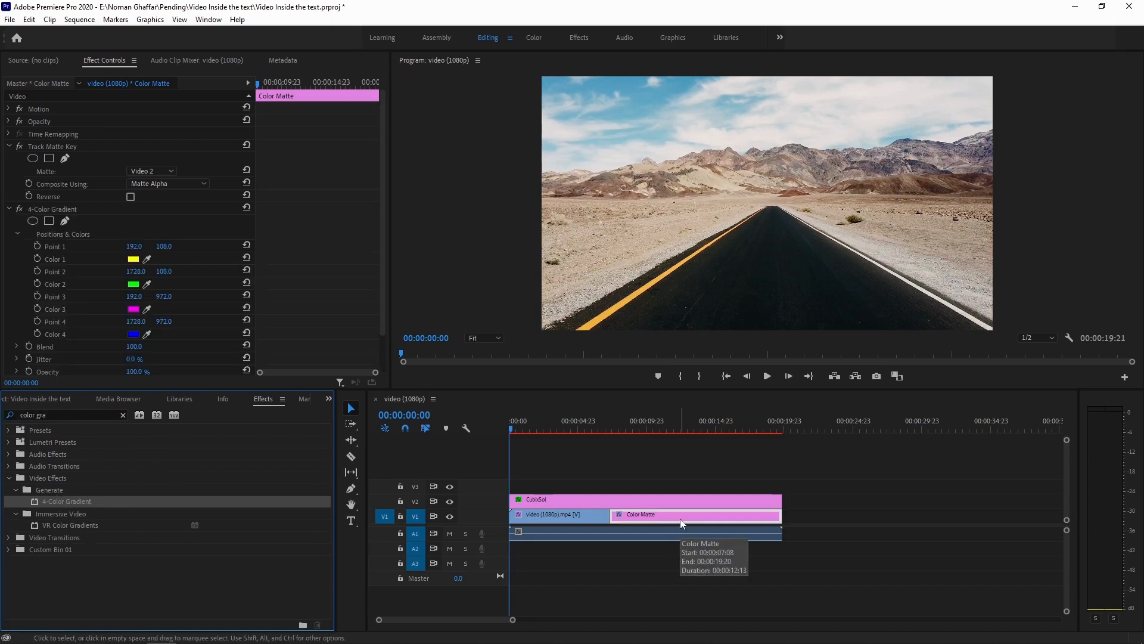
{"action": "left_click", "coordinate": [510, 427]}
{"action": "key", "text": "space"}
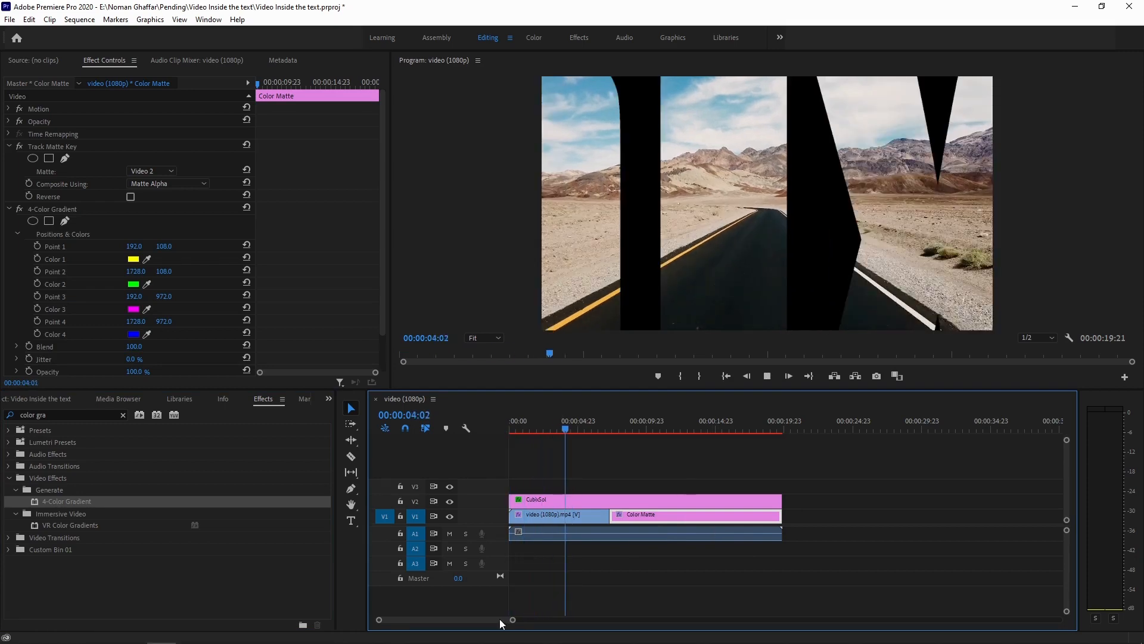
{"action": "left_click", "coordinate": [768, 377]}
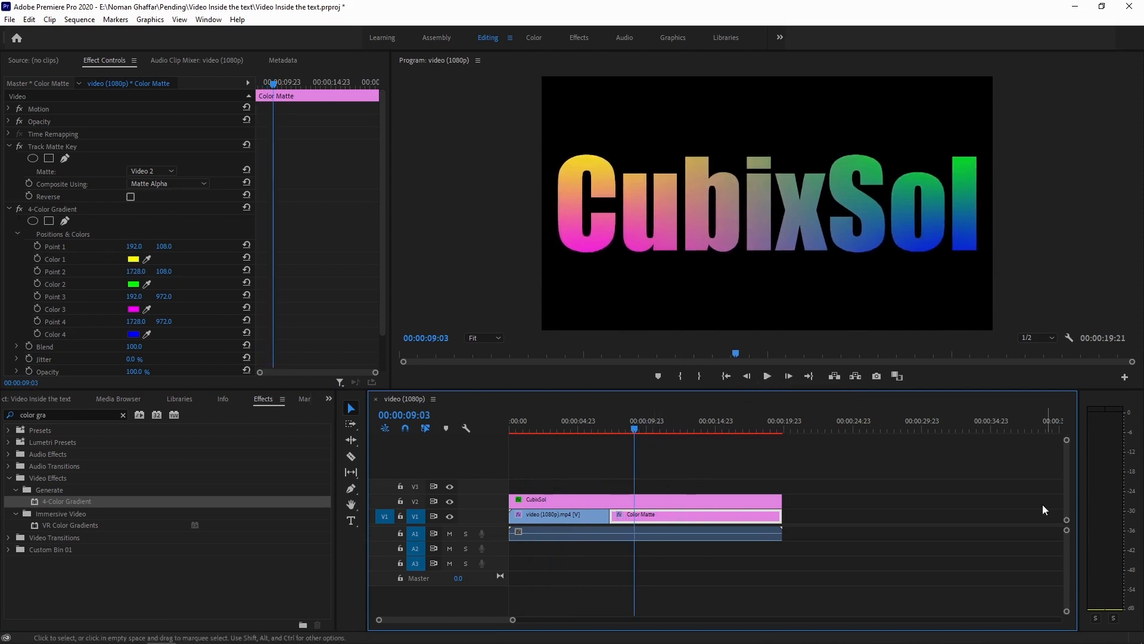
Step: At 00:00:09:22, set the Color Matte's 4-Color Gradient Color 4 to a softer blue and Color 3 to orange
{"action": "left_click", "coordinate": [646, 423]}
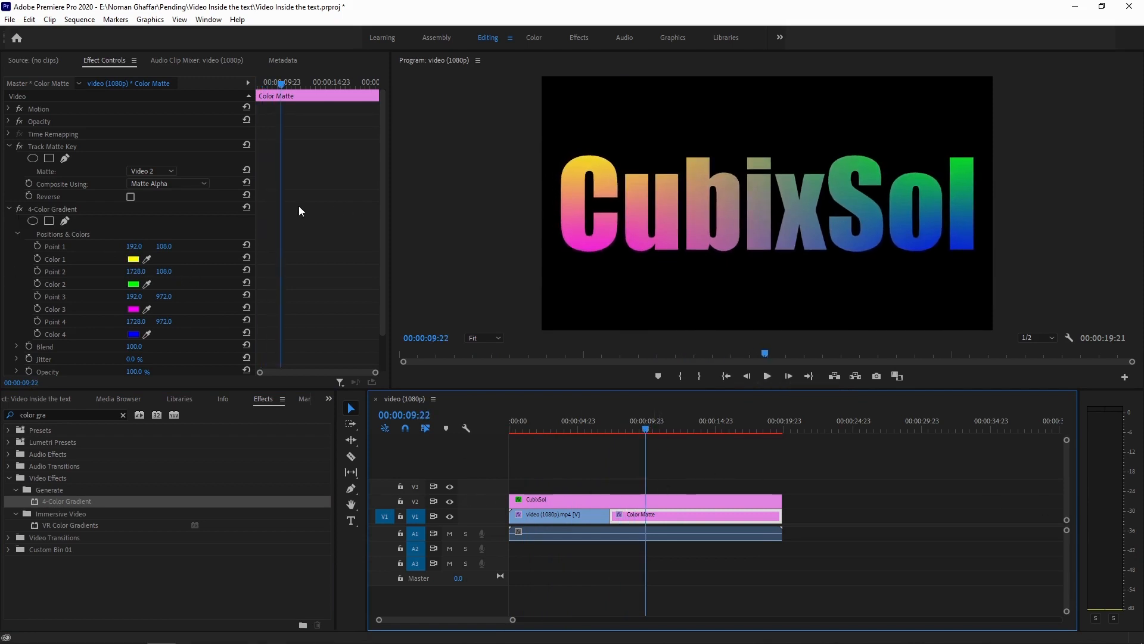
{"action": "scroll", "coordinate": [298, 206], "scroll_direction": "down", "scroll_amount": 2}
{"action": "left_click", "coordinate": [560, 514]}
{"action": "left_click", "coordinate": [569, 500]}
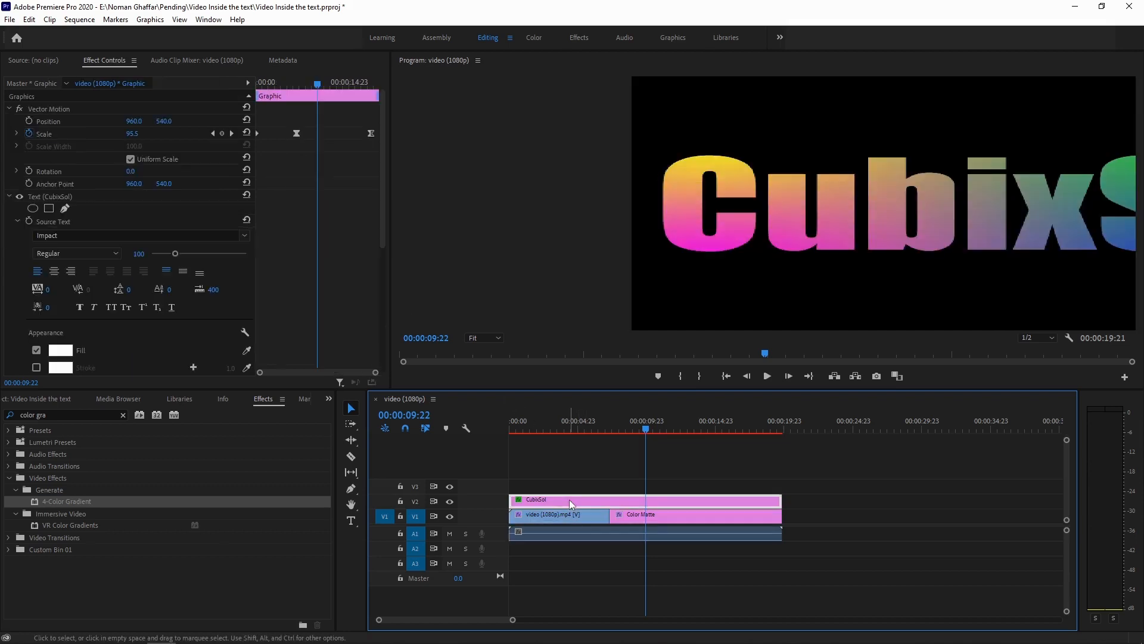
{"action": "left_click", "coordinate": [614, 512]}
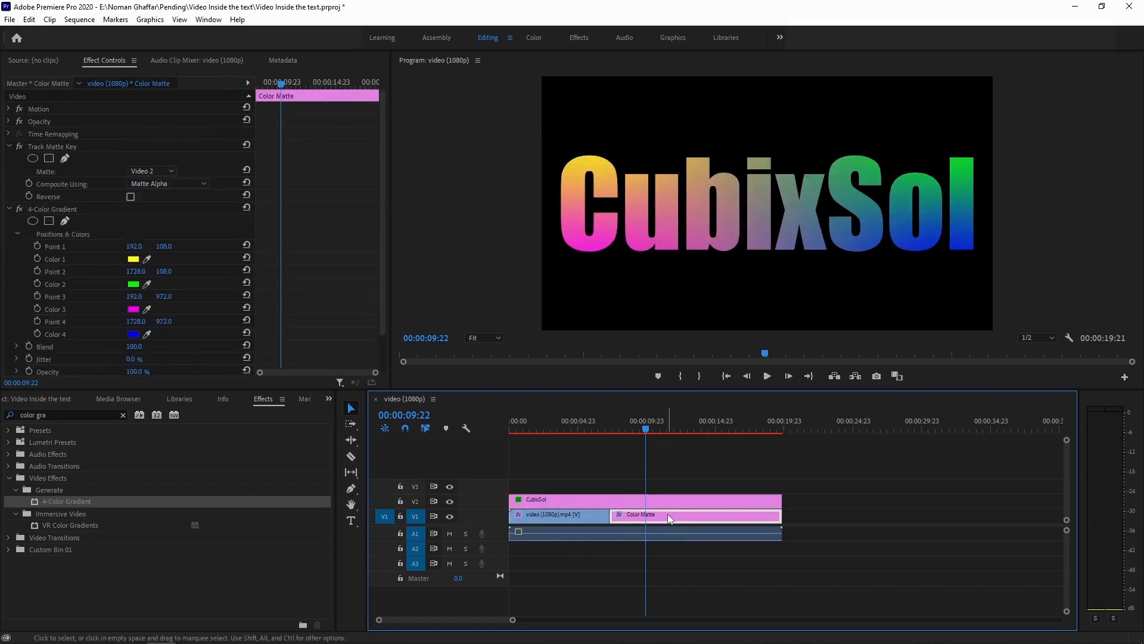
{"action": "left_click", "coordinate": [133, 334]}
{"action": "mouse_move", "coordinate": [404, 342]}
{"action": "left_mouse_down"}
{"action": "mouse_move", "coordinate": [394, 348]}
{"action": "mouse_move", "coordinate": [399, 398]}
{"action": "mouse_move", "coordinate": [426, 422]}
{"action": "left_mouse_up"}
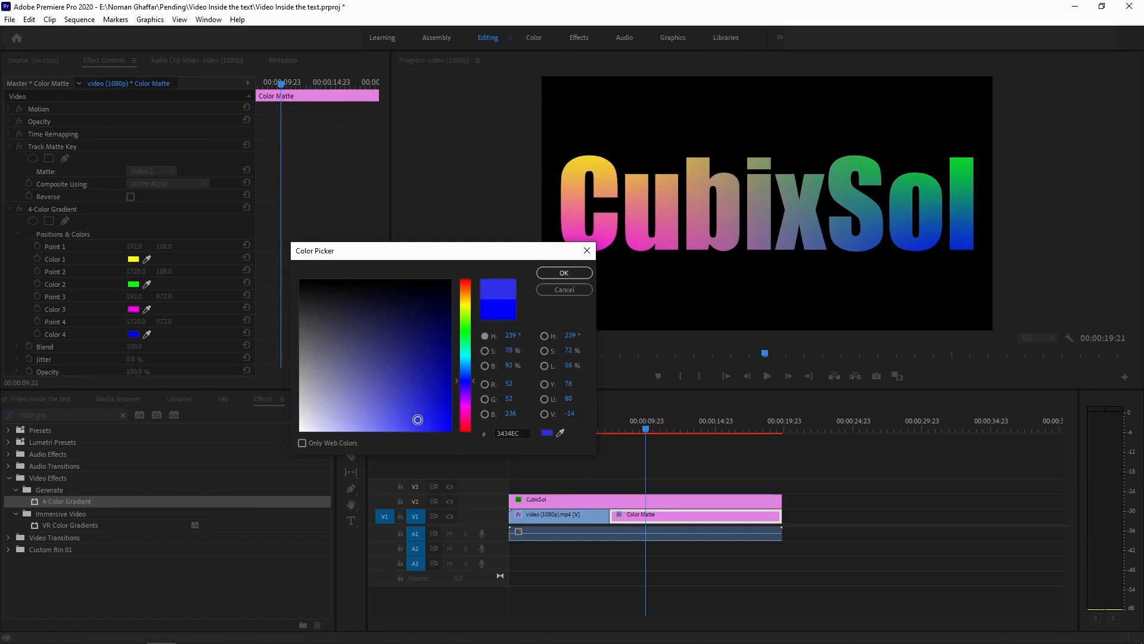
{"action": "left_click", "coordinate": [553, 273]}
{"action": "left_click", "coordinate": [134, 308]}
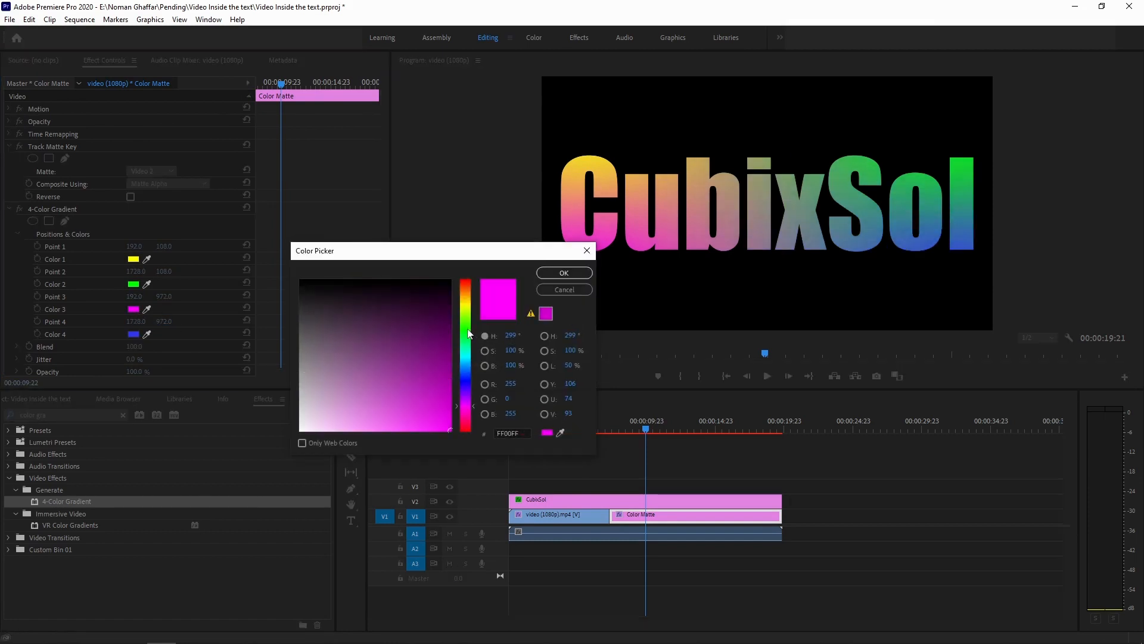
{"action": "left_click_drag", "start_coordinate": [469, 334], "coordinate": [465, 294]}
{"action": "left_click", "coordinate": [564, 273]}
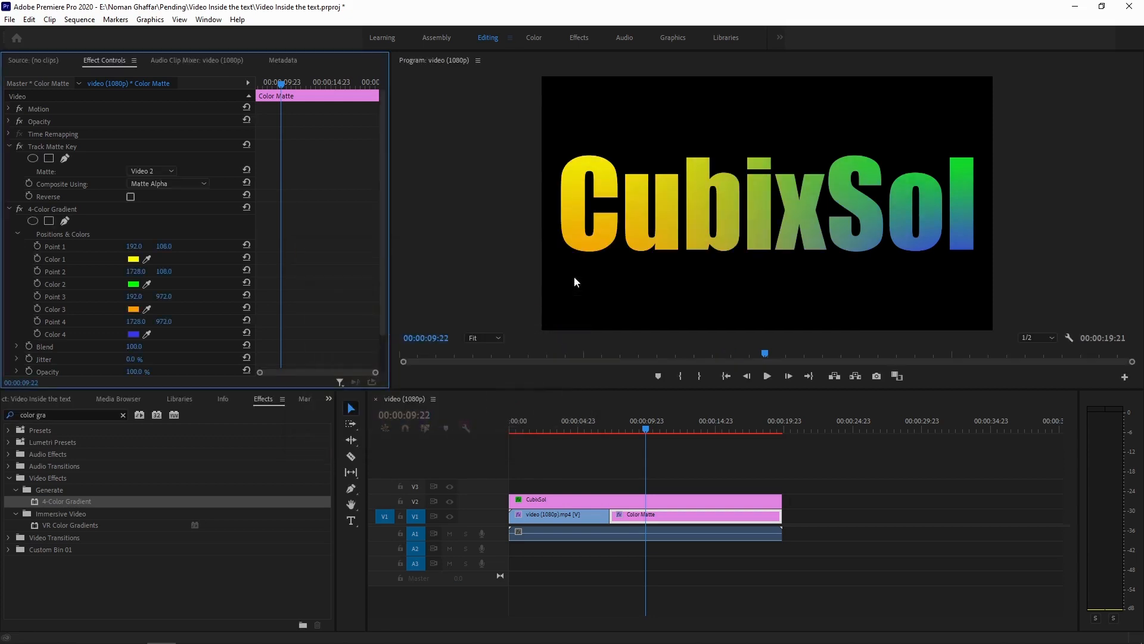
Step: Change the 4-Color Gradient's Color 2 to tan and its Color 1 to red
{"action": "left_click", "coordinate": [134, 283]}
{"action": "left_click", "coordinate": [330, 429]}
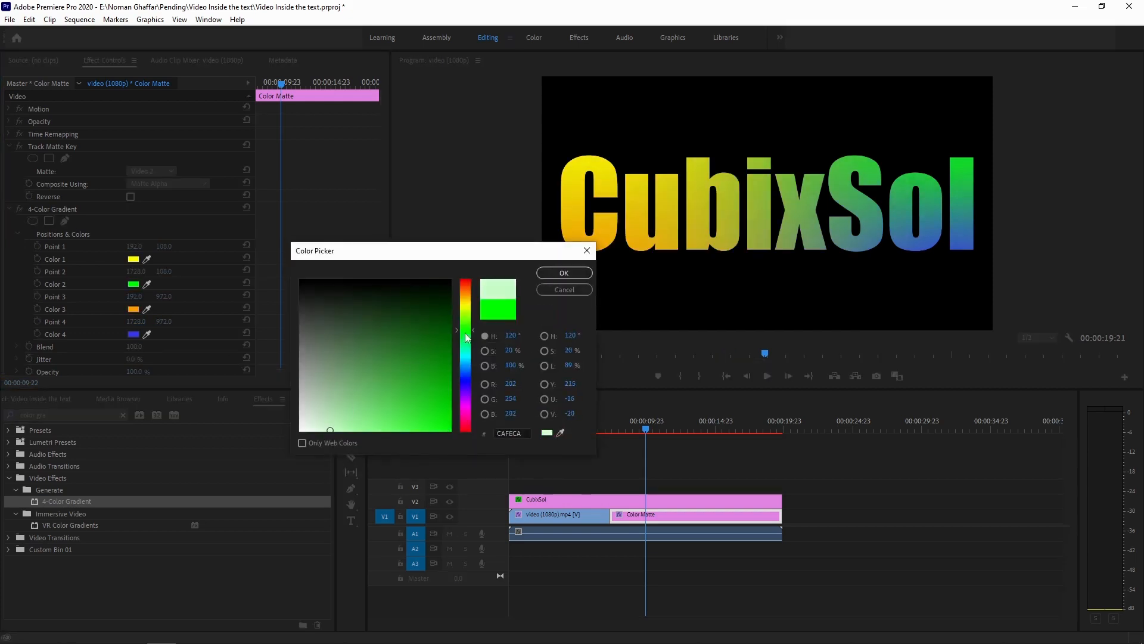
{"action": "left_click_drag", "start_coordinate": [466, 337], "coordinate": [466, 295]}
{"action": "left_click", "coordinate": [379, 405]}
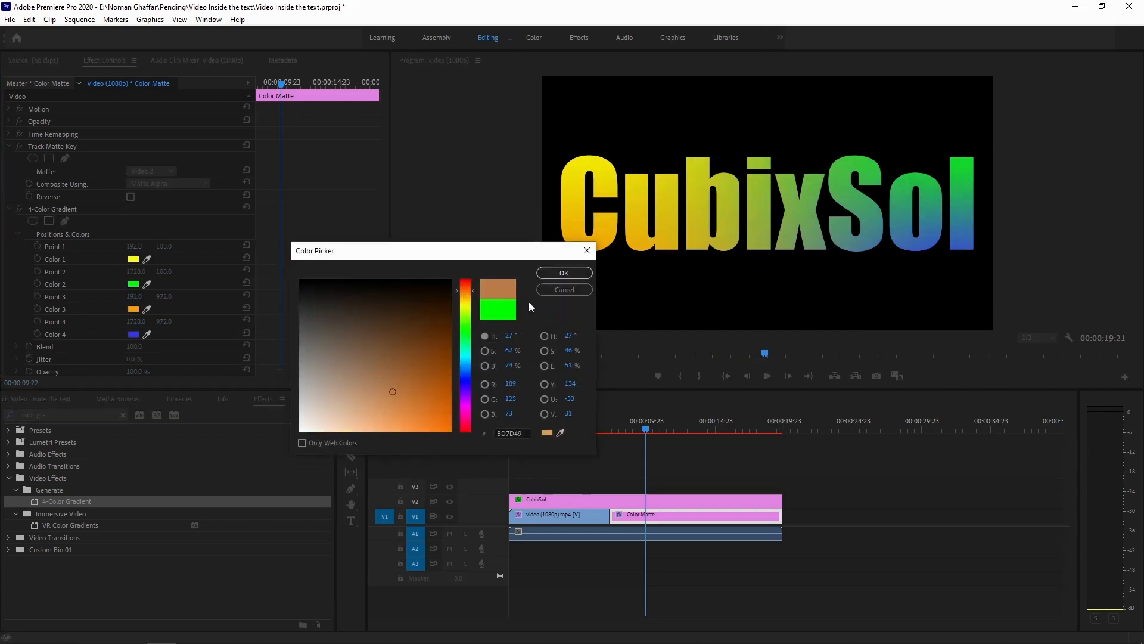
{"action": "left_click", "coordinate": [564, 273]}
{"action": "left_click", "coordinate": [134, 259]}
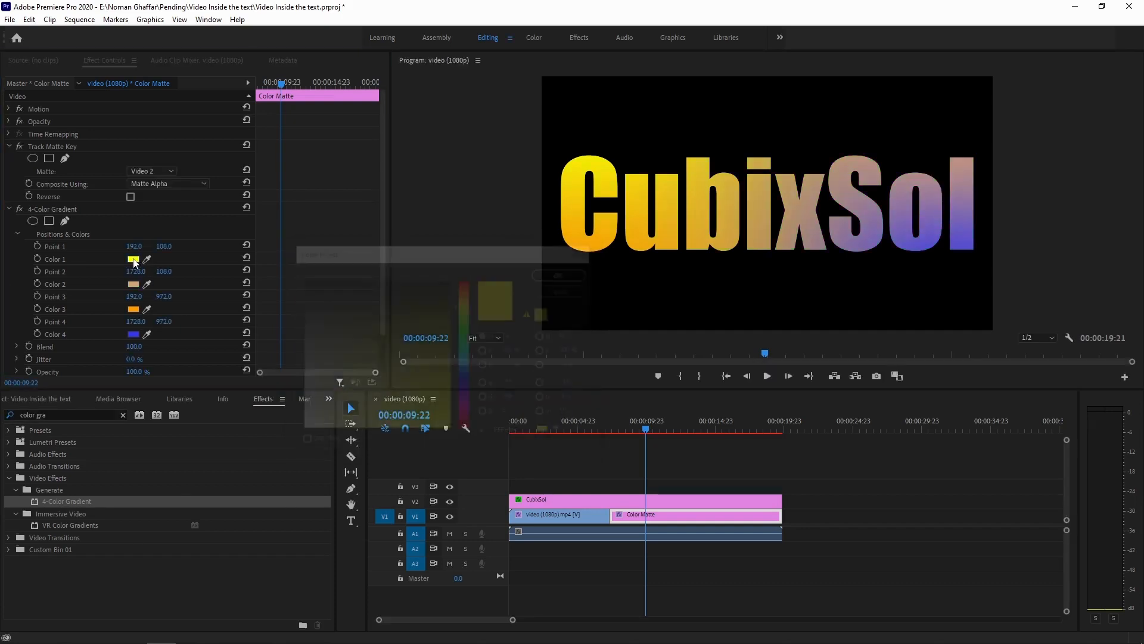
{"action": "left_click_drag", "start_coordinate": [475, 306], "coordinate": [476, 279]}
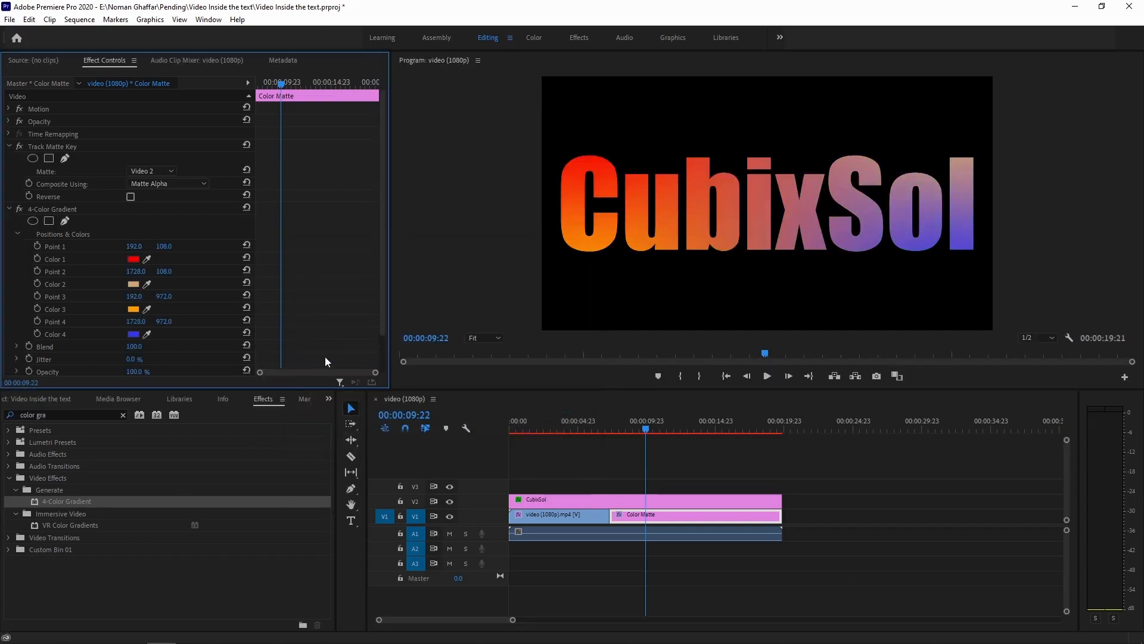
Step: Add a Gradient Wipe transition with increased softness at the cut between the road video and the Color Matte
{"action": "left_click", "coordinate": [123, 415]}
{"action": "type", "text": "grad"}
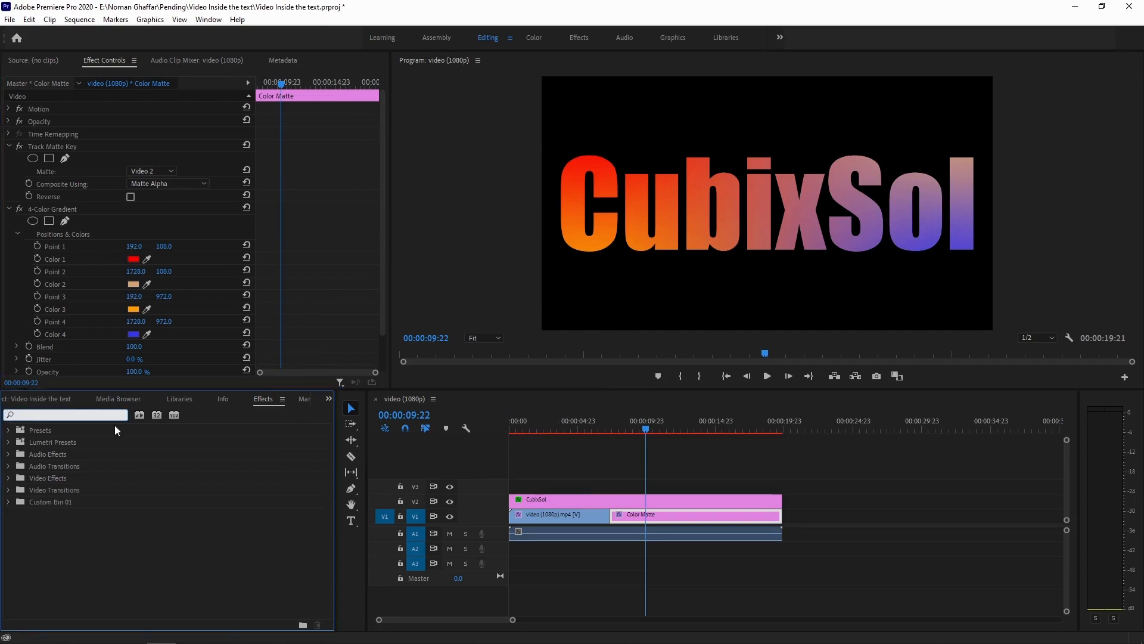
{"action": "left_click", "coordinate": [67, 607]}
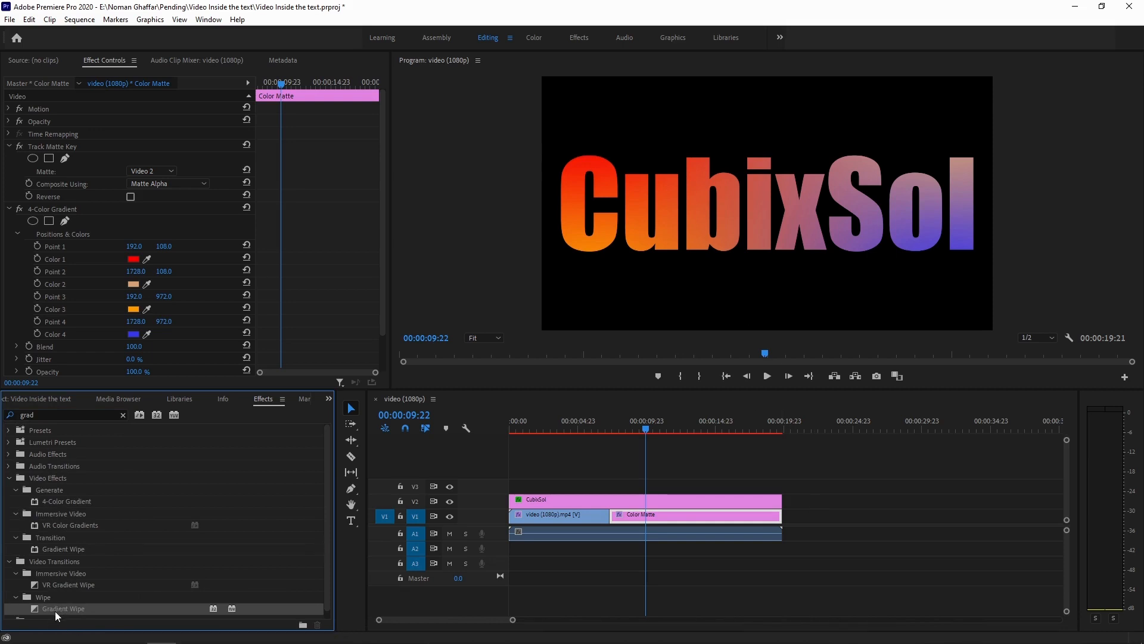
{"action": "left_click_drag", "start_coordinate": [56, 610], "coordinate": [614, 518]}
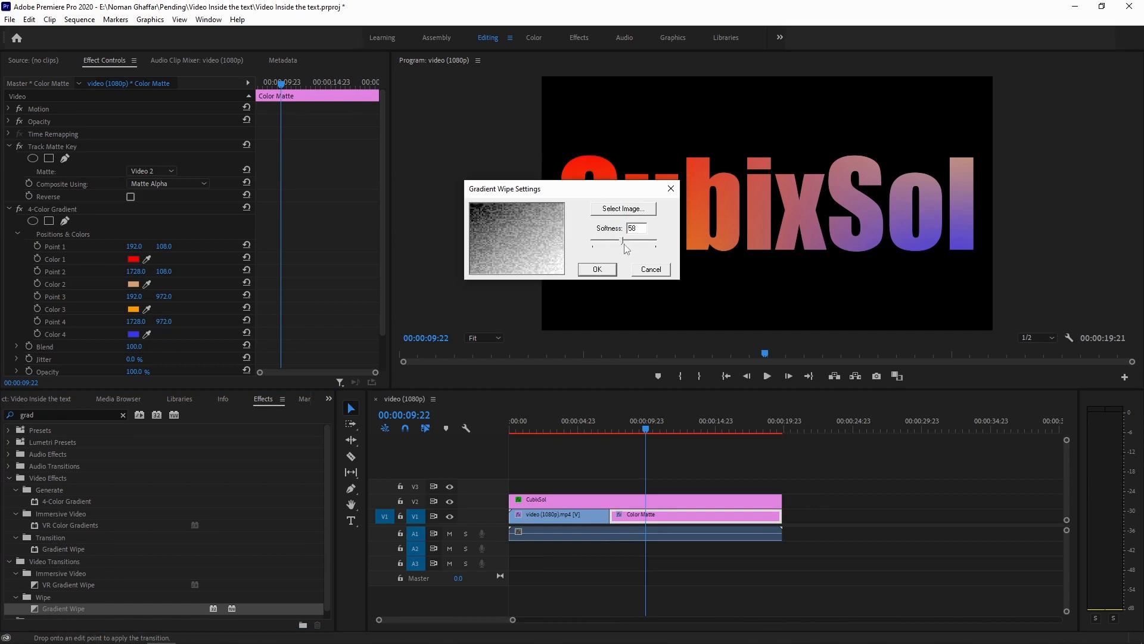
{"action": "left_click_drag", "start_coordinate": [627, 248], "coordinate": [636, 247]}
{"action": "left_click", "coordinate": [609, 273]}
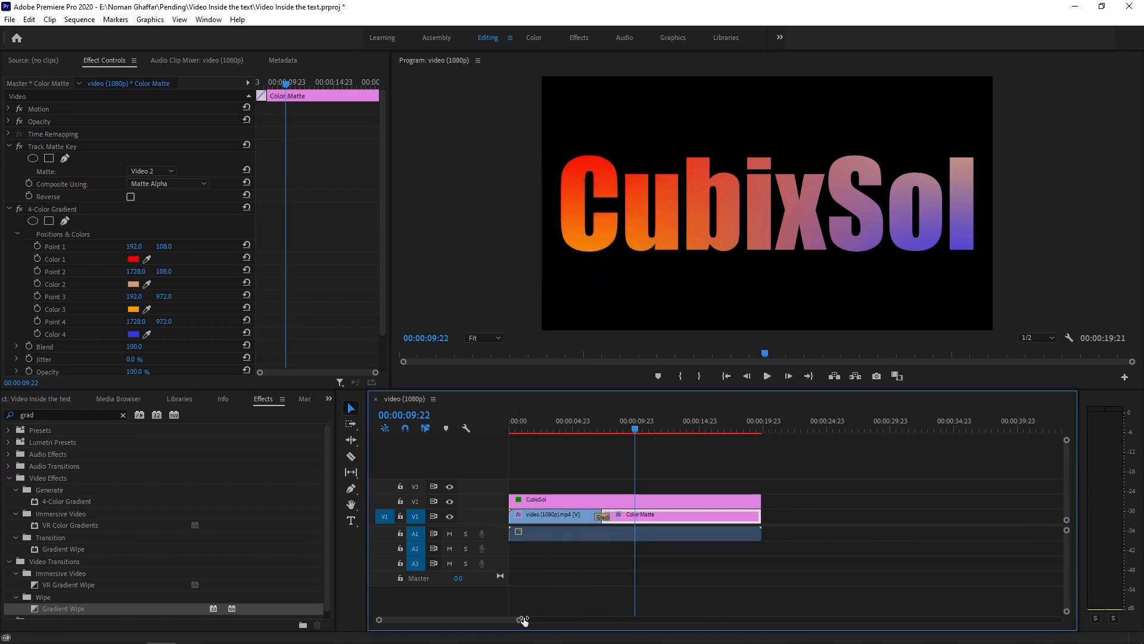
Step: Lengthen the Gradient Wipe transition to 00:00:04:16 and play back the sequence from the start
{"action": "scroll", "coordinate": [502, 614], "scroll_direction": "up", "scroll_amount": 5}
{"action": "left_click_drag", "start_coordinate": [638, 516], "coordinate": [768, 516]}
{"action": "left_click_drag", "start_coordinate": [786, 430], "coordinate": [452, 498]}
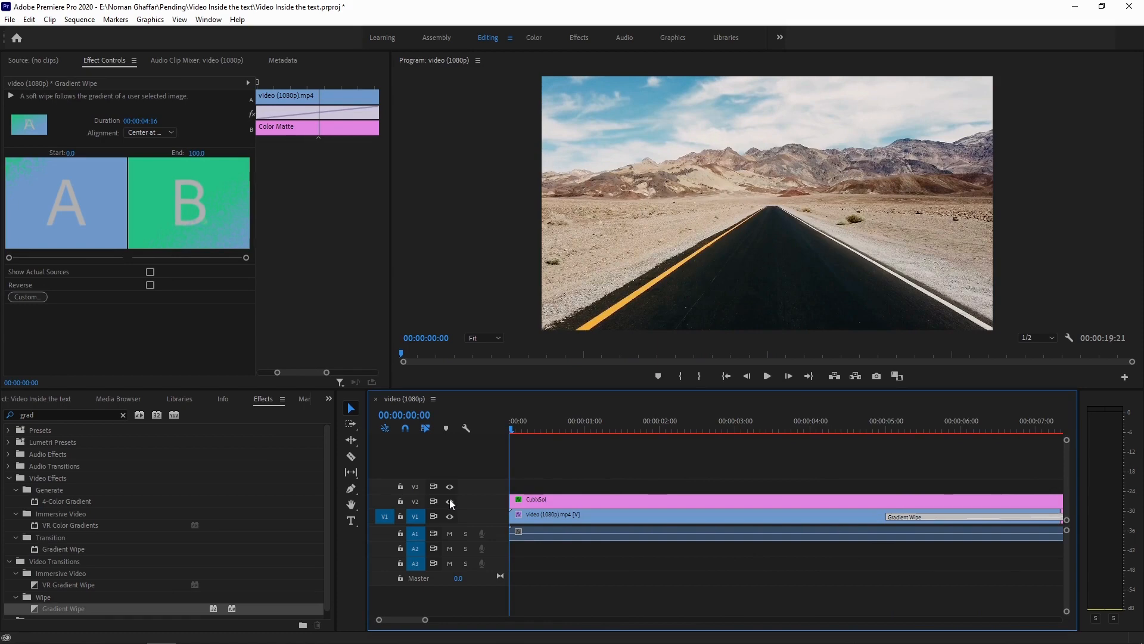
{"action": "key", "text": "space"}
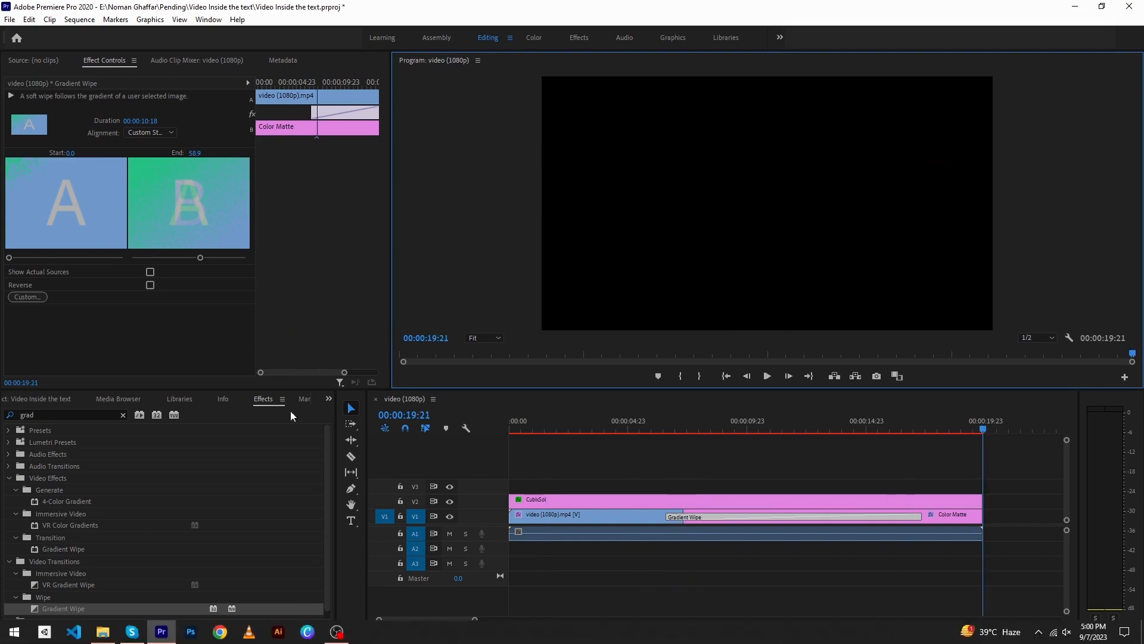
Step: Open the media export settings for the finished sequence
{"action": "left_click", "coordinate": [10, 19]}
{"action": "left_click", "coordinate": [209, 378]}
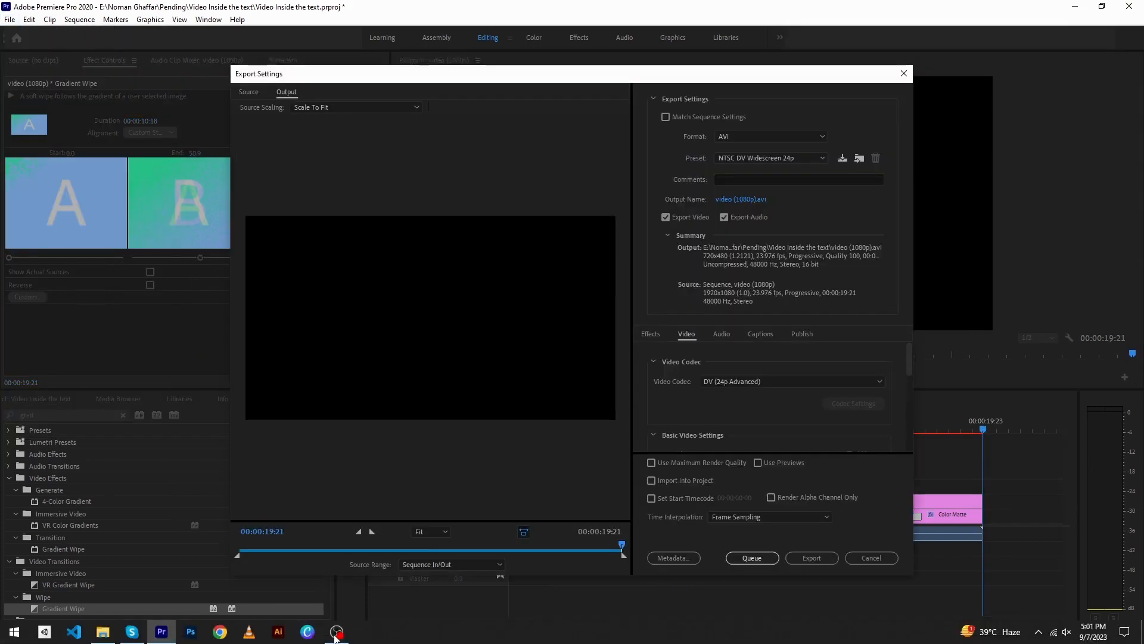